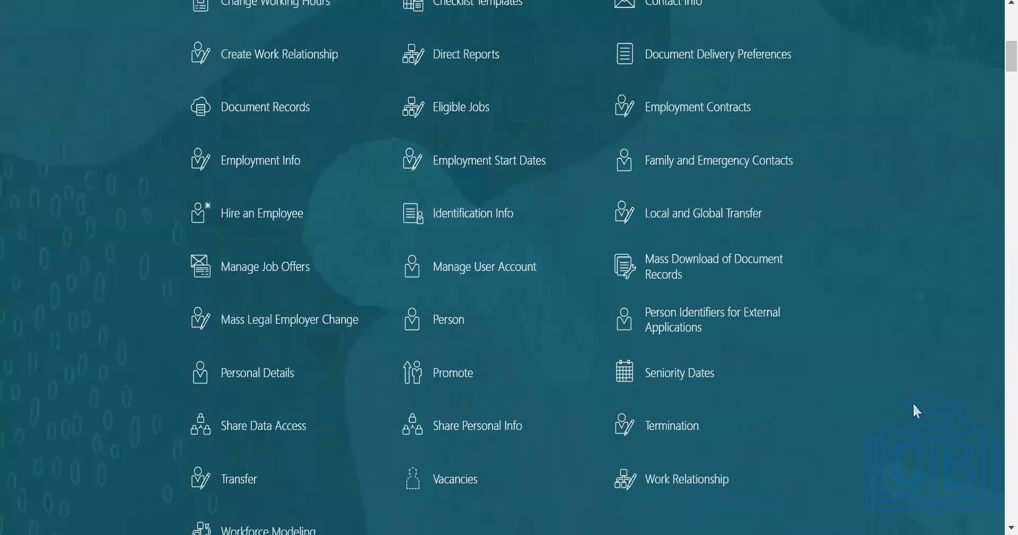
- Look through the My Client Groups quick actions, from the employment tasks down to the end of the Payroll section
{"action": "scroll", "coordinate": [913, 403], "scroll_direction": "down", "scroll_amount": 10}
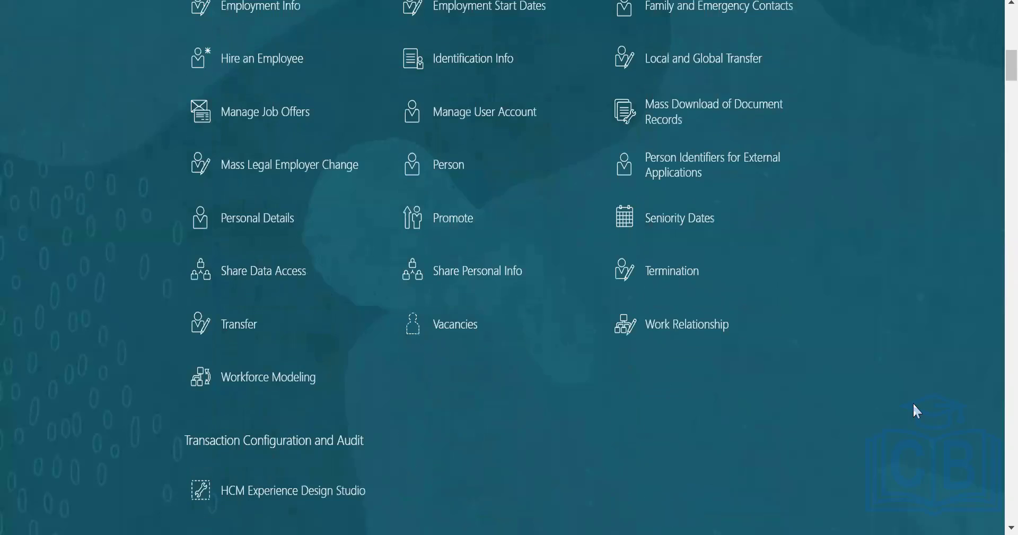
{"action": "scroll", "coordinate": [914, 404], "scroll_direction": "down", "scroll_amount": 10}
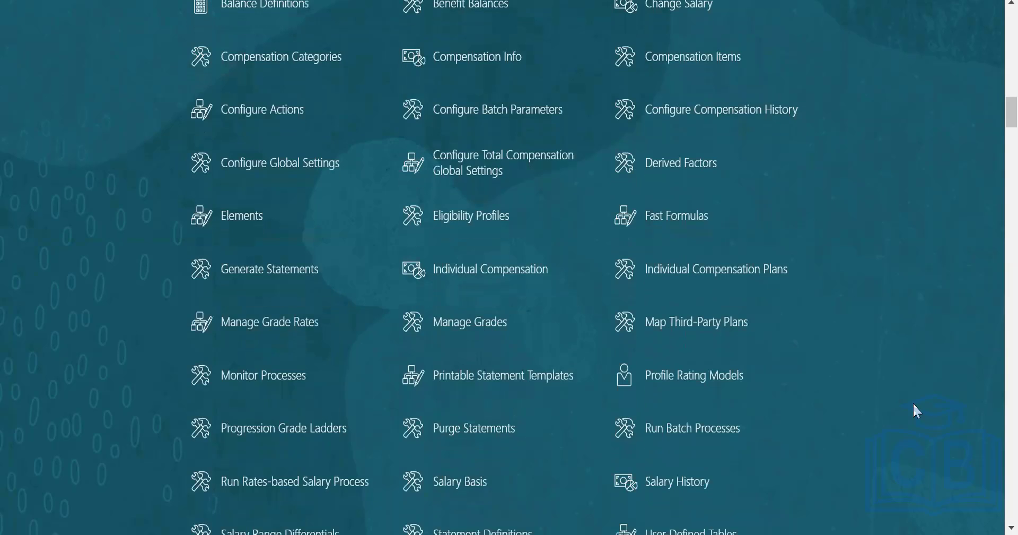
{"action": "scroll", "coordinate": [914, 404], "scroll_direction": "down", "scroll_amount": 8}
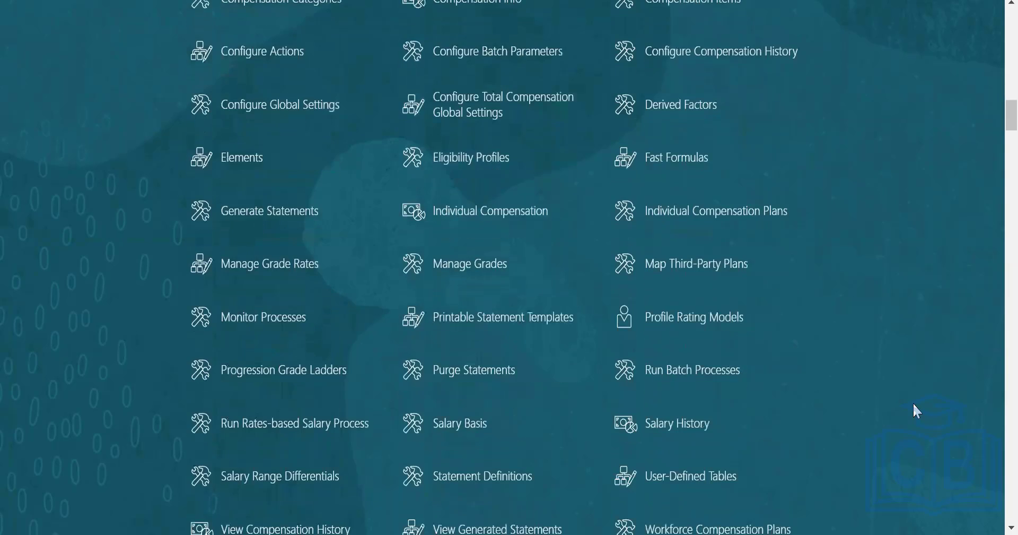
{"action": "scroll", "coordinate": [913, 404], "scroll_direction": "down", "scroll_amount": 4}
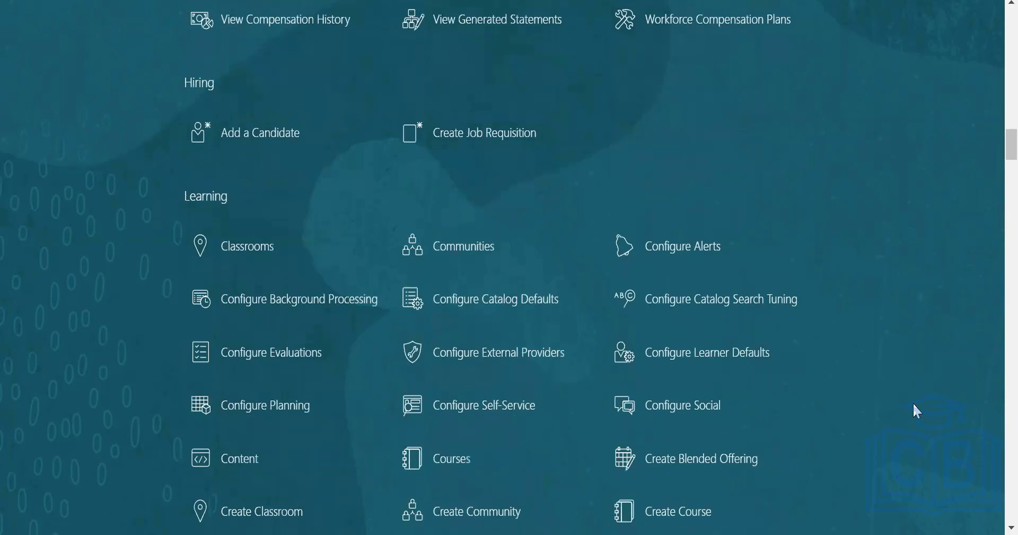
{"action": "scroll", "coordinate": [913, 404], "scroll_direction": "down", "scroll_amount": 5}
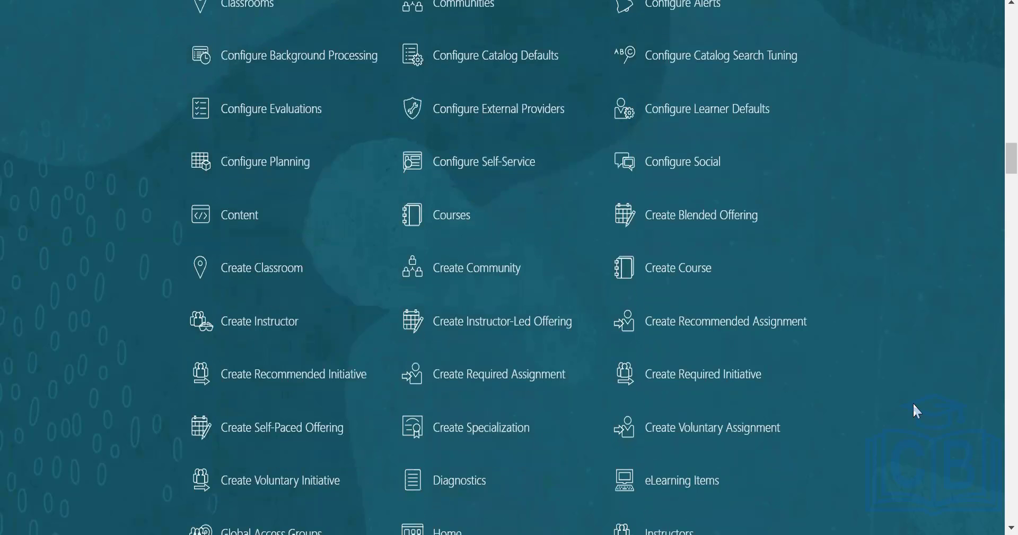
{"action": "scroll", "coordinate": [913, 404], "scroll_direction": "down", "scroll_amount": 5}
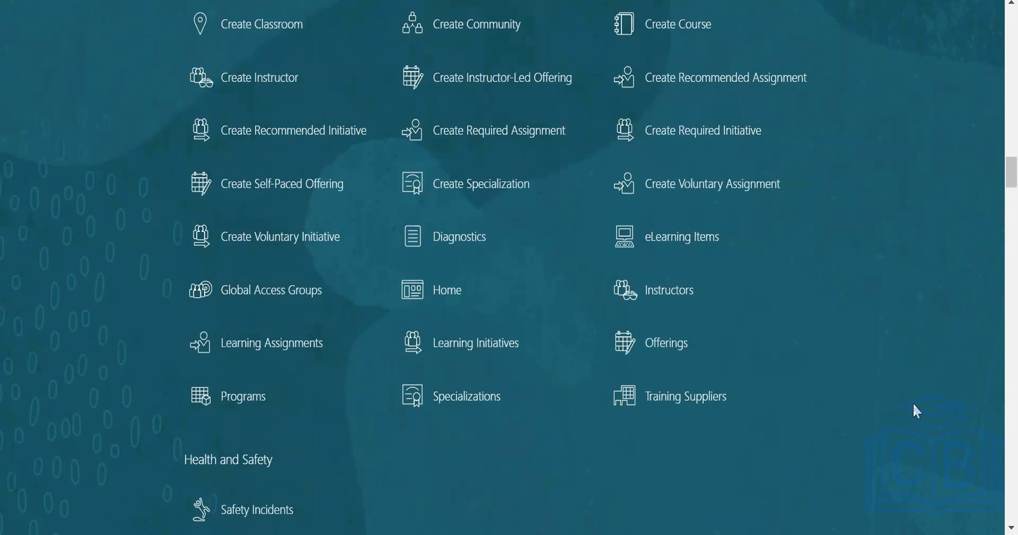
{"action": "scroll", "coordinate": [914, 405], "scroll_direction": "down", "scroll_amount": 14}
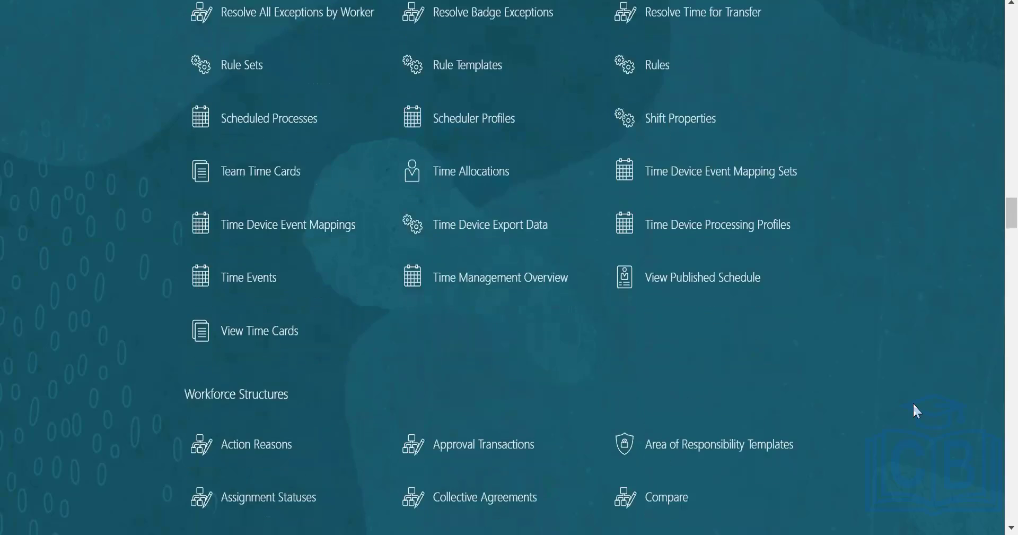
{"action": "scroll", "coordinate": [913, 404], "scroll_direction": "down", "scroll_amount": 20}
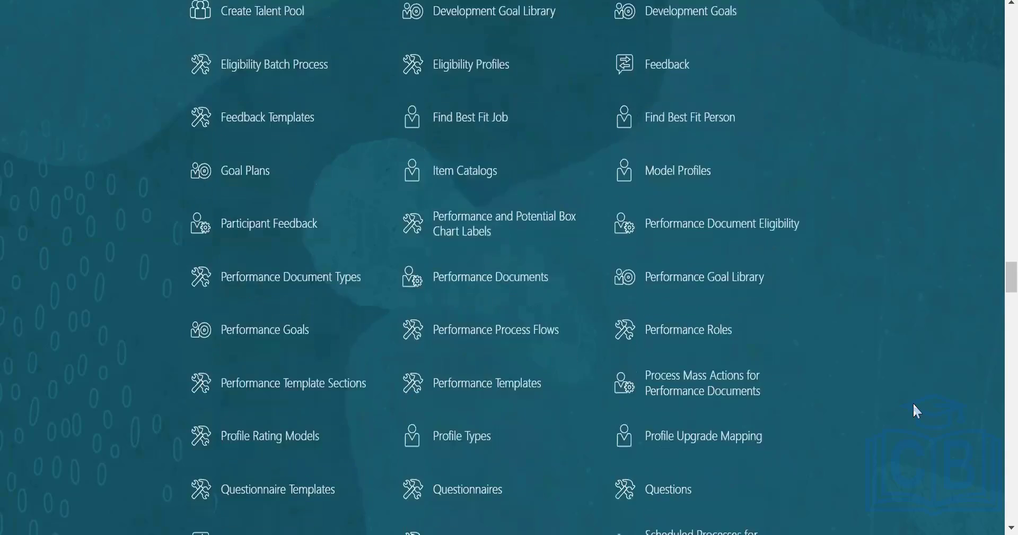
{"action": "scroll", "coordinate": [913, 403], "scroll_direction": "down", "scroll_amount": 20}
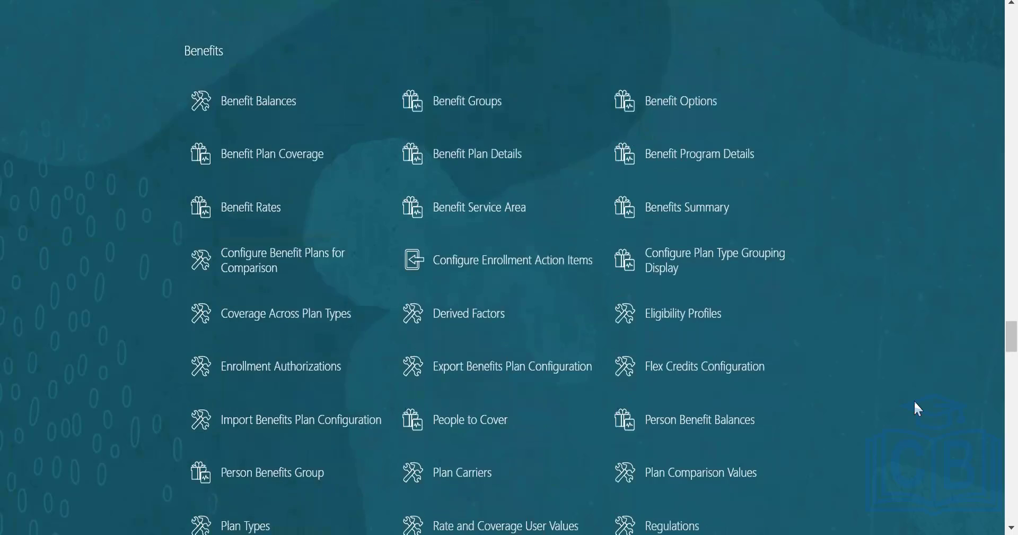
{"action": "scroll", "coordinate": [915, 403], "scroll_direction": "down", "scroll_amount": 14}
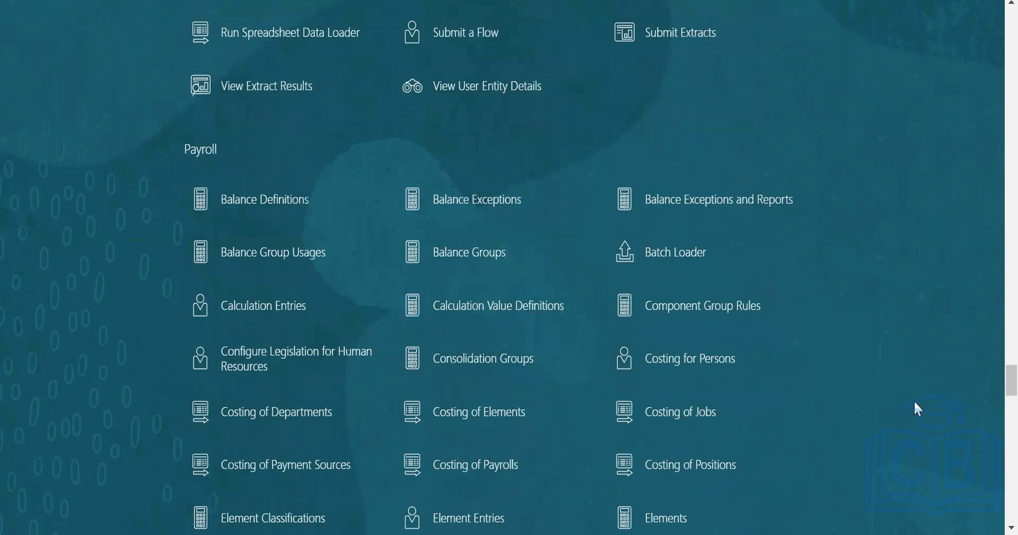
{"action": "scroll", "coordinate": [915, 400], "scroll_direction": "down", "scroll_amount": 6}
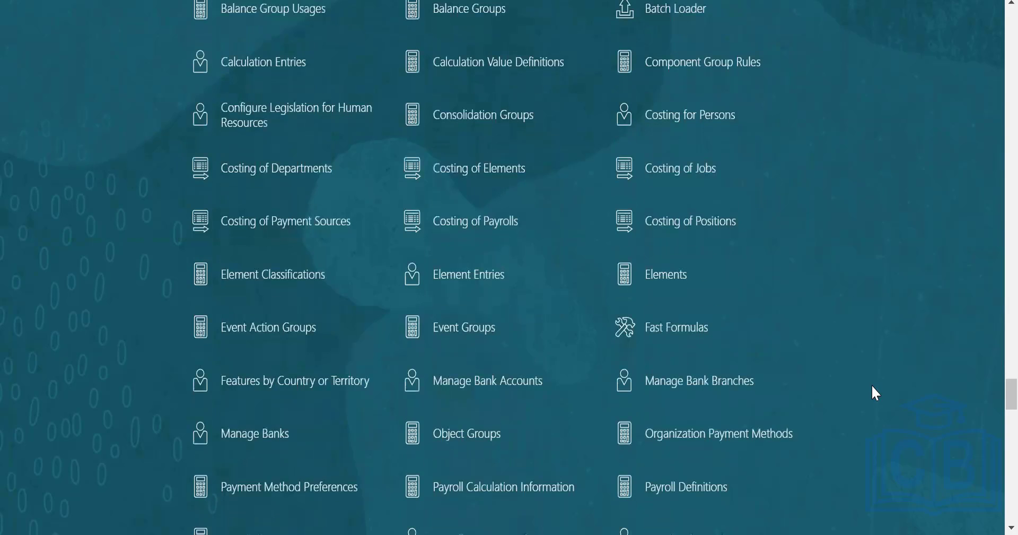
{"action": "scroll", "coordinate": [876, 395], "scroll_direction": "down", "scroll_amount": 3}
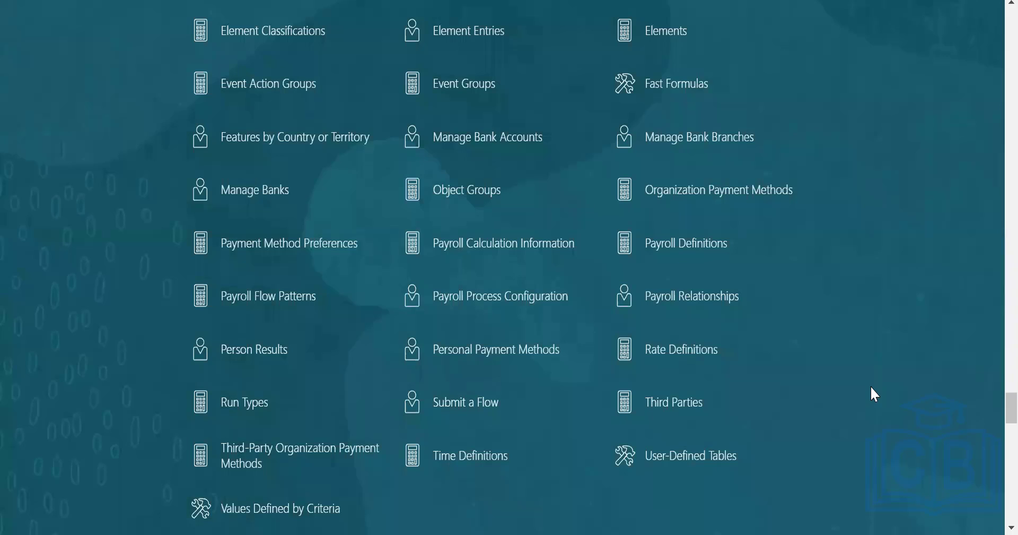
- Open the Payroll Calculation Information task from the Payroll quick actions
{"action": "scroll", "coordinate": [873, 387], "scroll_direction": "up", "scroll_amount": 3}
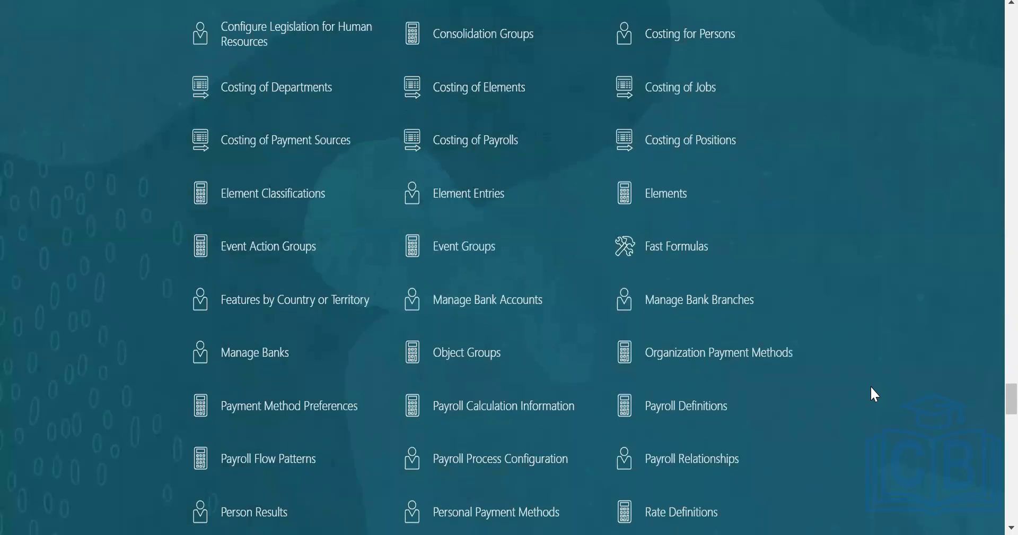
{"action": "scroll", "coordinate": [875, 394], "scroll_direction": "up", "scroll_amount": 5}
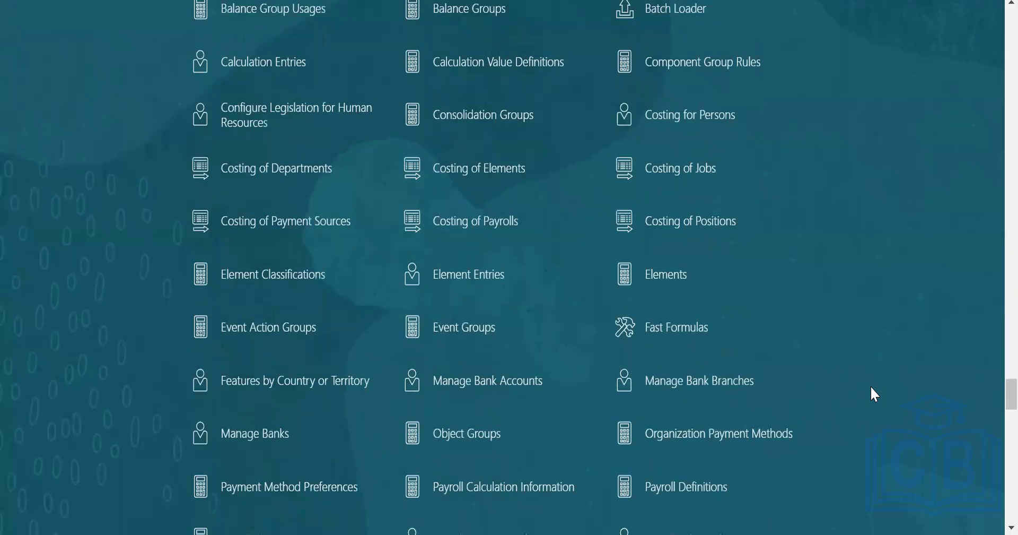
{"action": "scroll", "coordinate": [875, 394], "scroll_direction": "down", "scroll_amount": 2}
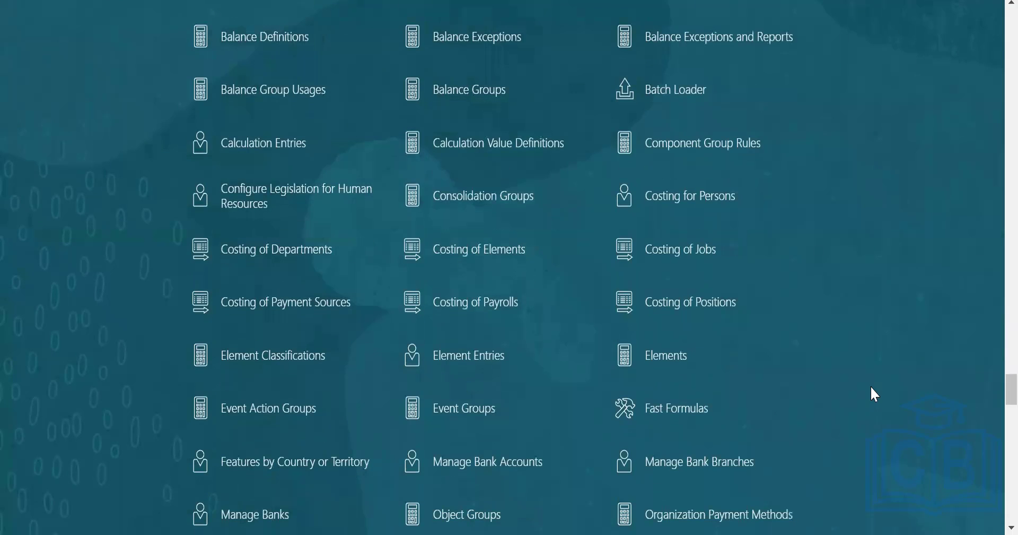
{"action": "scroll", "coordinate": [875, 394], "scroll_direction": "down", "scroll_amount": 4}
{"action": "scroll", "coordinate": [897, 413], "scroll_direction": "down", "scroll_amount": 3}
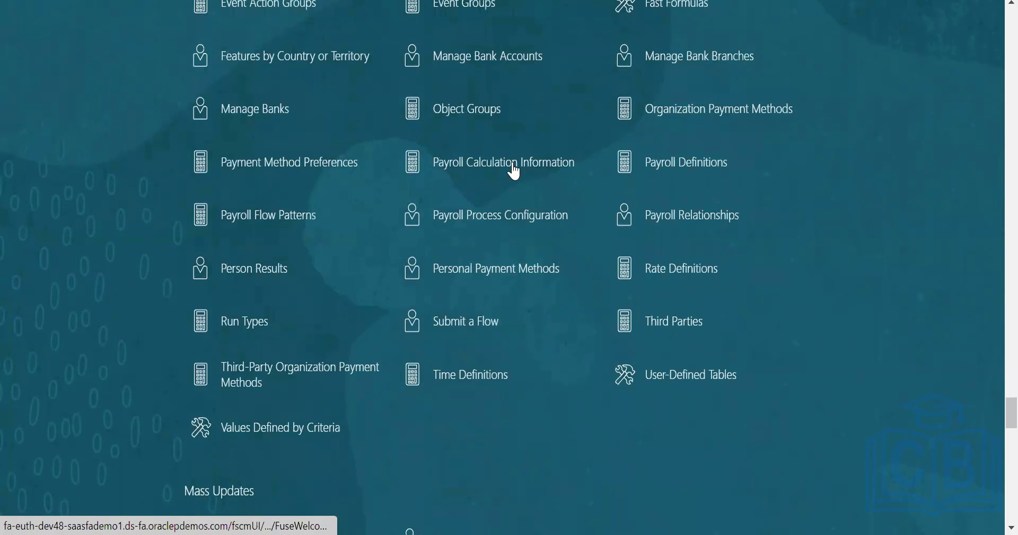
{"action": "left_click", "coordinate": [514, 170]}
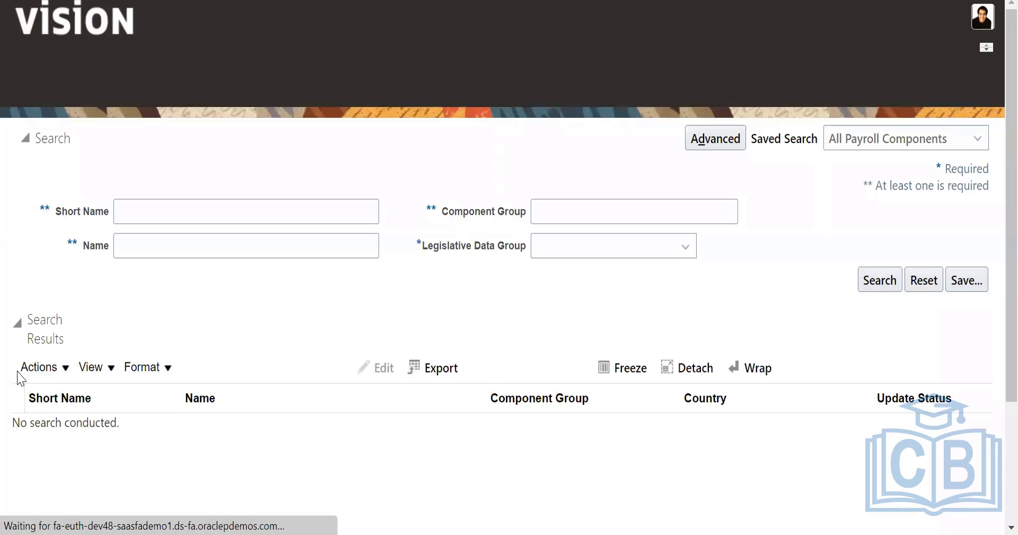
{"action": "left_click", "coordinate": [43, 365]}
{"action": "left_click", "coordinate": [149, 301]}
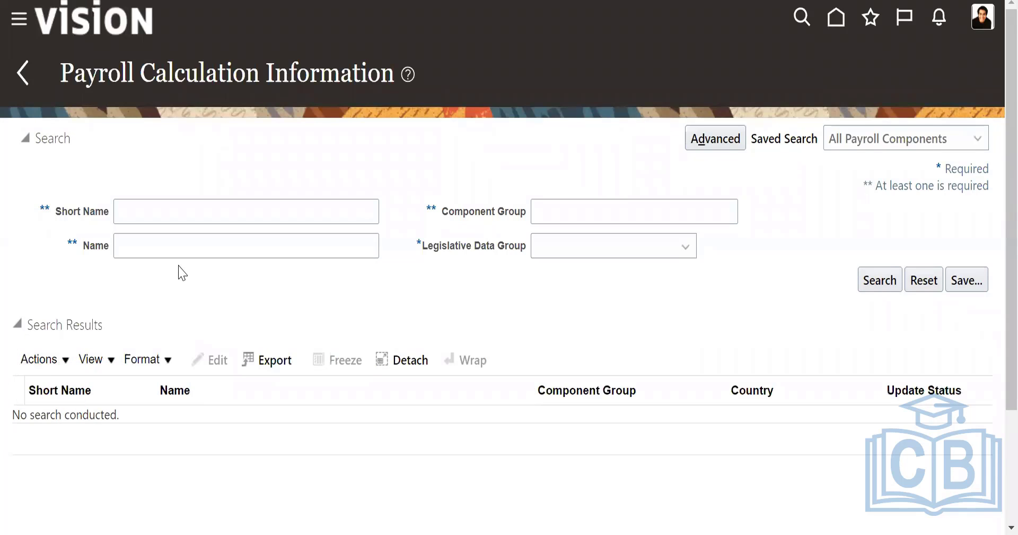
- Search the payroll components for short name A% in the US Legislative Data Group
{"action": "left_click", "coordinate": [174, 214]}
{"action": "type", "text": "A"}
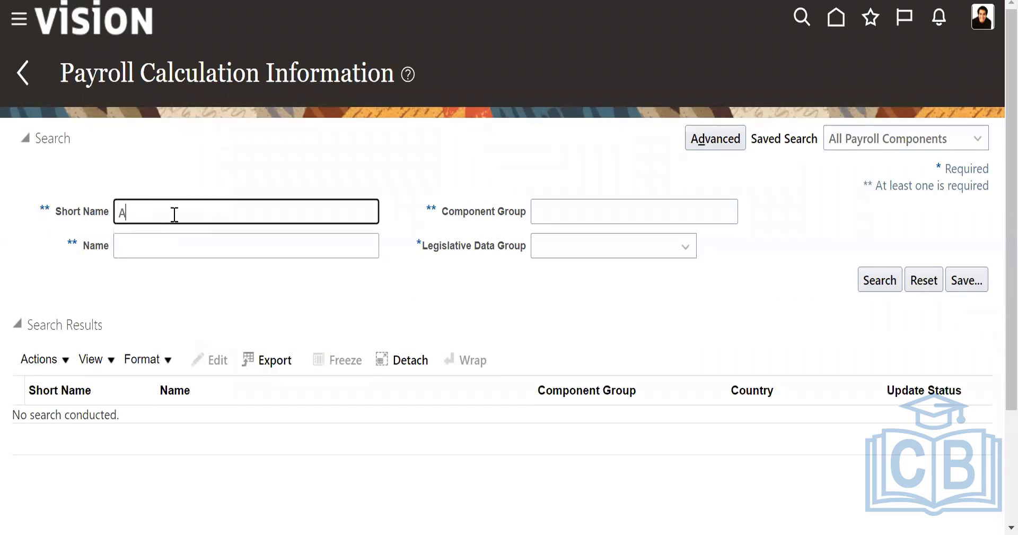
{"action": "type", "text": "%"}
{"action": "left_click", "coordinate": [881, 280]}
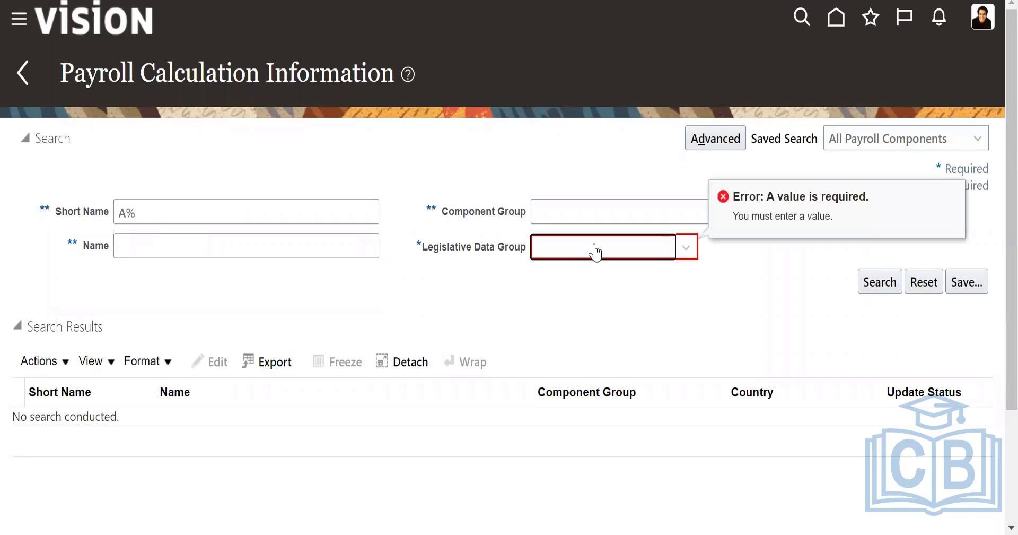
{"action": "left_click", "coordinate": [560, 250]}
{"action": "key", "text": "u"}
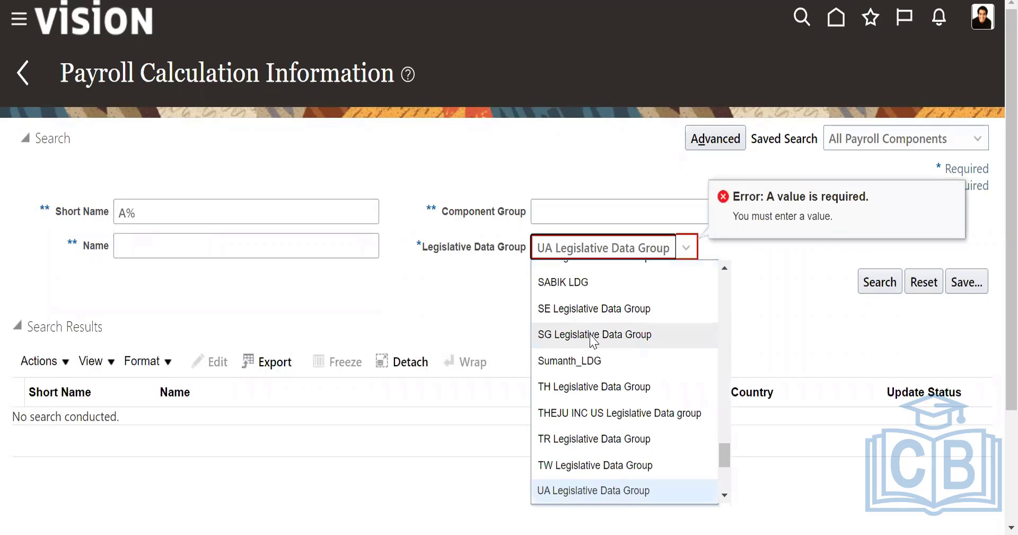
{"action": "scroll", "coordinate": [614, 451], "scroll_direction": "down", "scroll_amount": 1}
{"action": "left_click", "coordinate": [613, 461]}
{"action": "left_click", "coordinate": [886, 280]}
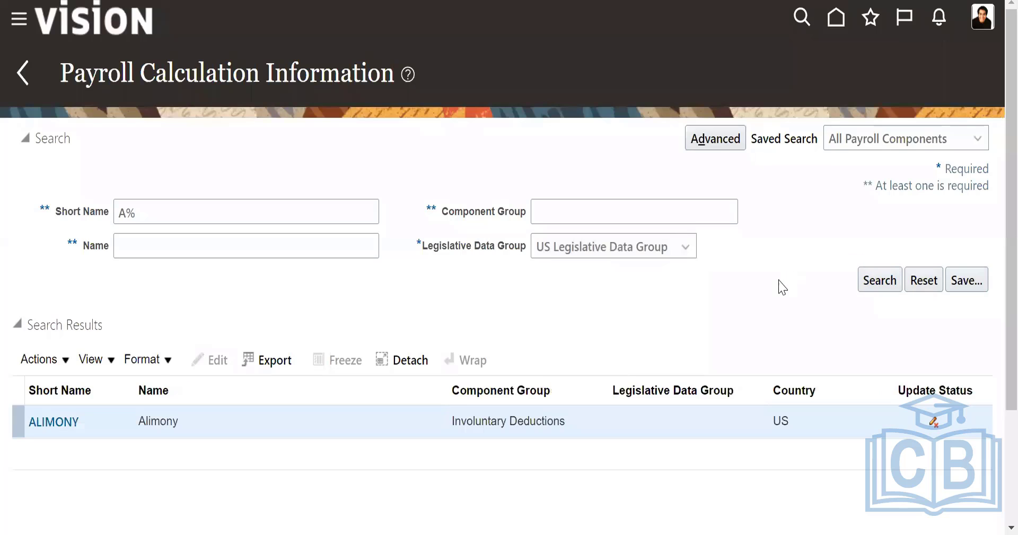
- Review the payroll calculation details of the ALIMONY deduction and return to the home page
{"action": "left_click", "coordinate": [54, 422]}
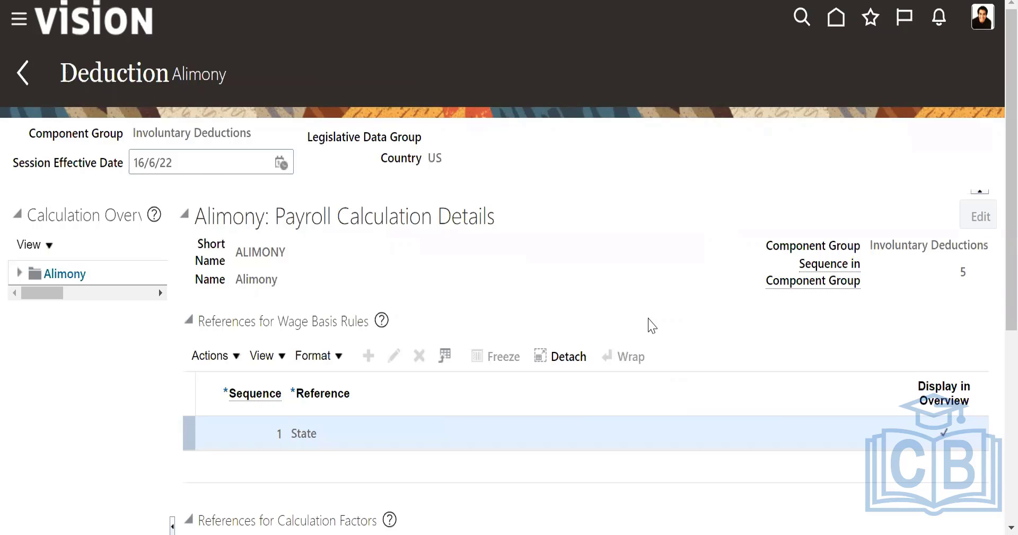
{"action": "scroll", "coordinate": [652, 320], "scroll_direction": "down", "scroll_amount": 5}
{"action": "scroll", "coordinate": [656, 327], "scroll_direction": "up", "scroll_amount": 5}
{"action": "left_click", "coordinate": [7, 63]}
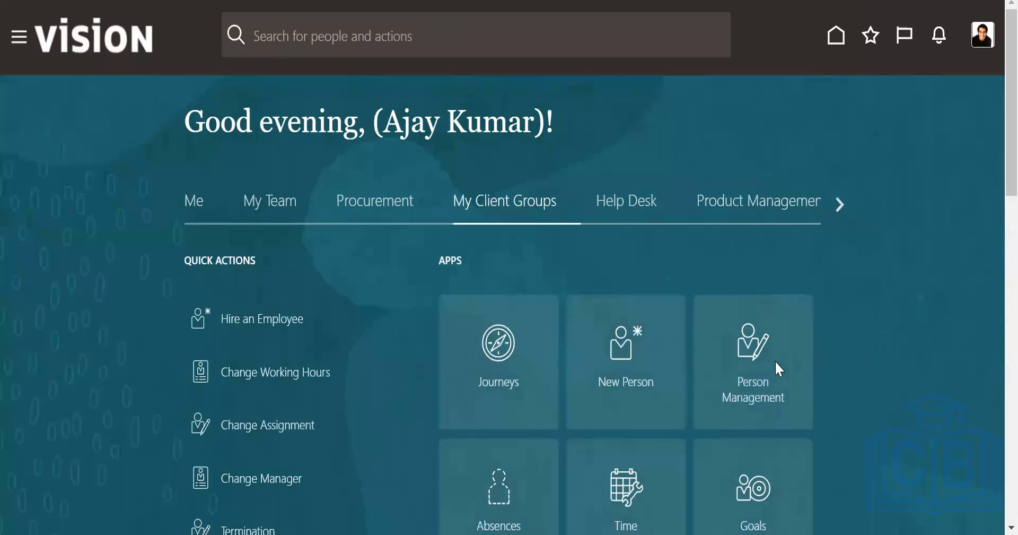
- Open the Personal Payment Methods task from the Payroll quick actions under My Client Groups
{"action": "scroll", "coordinate": [775, 363], "scroll_direction": "down", "scroll_amount": 8}
{"action": "scroll", "coordinate": [778, 368], "scroll_direction": "down", "scroll_amount": 10}
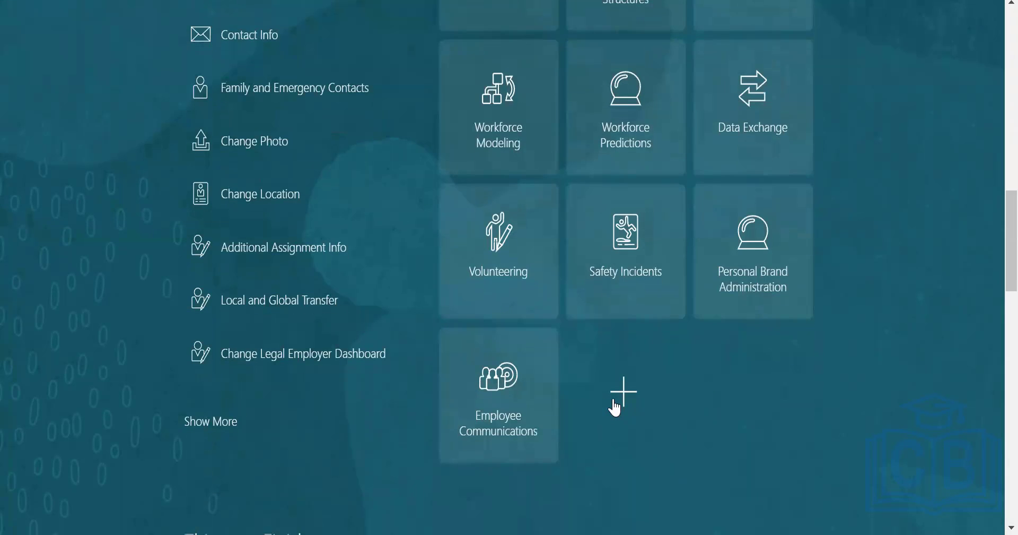
{"action": "scroll", "coordinate": [614, 398], "scroll_direction": "up", "scroll_amount": 2}
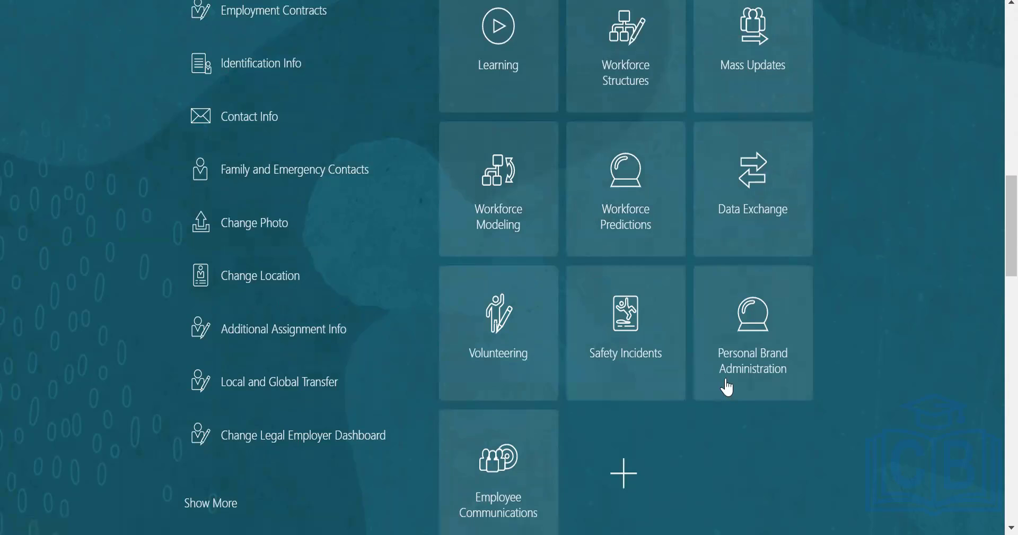
{"action": "scroll", "coordinate": [734, 390], "scroll_direction": "up", "scroll_amount": 6}
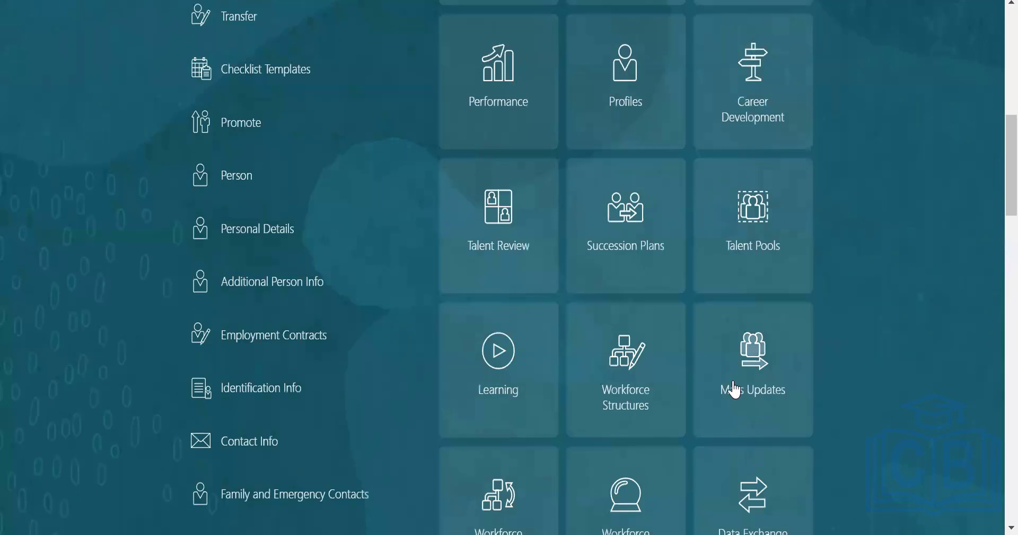
{"action": "scroll", "coordinate": [736, 389], "scroll_direction": "up", "scroll_amount": 10}
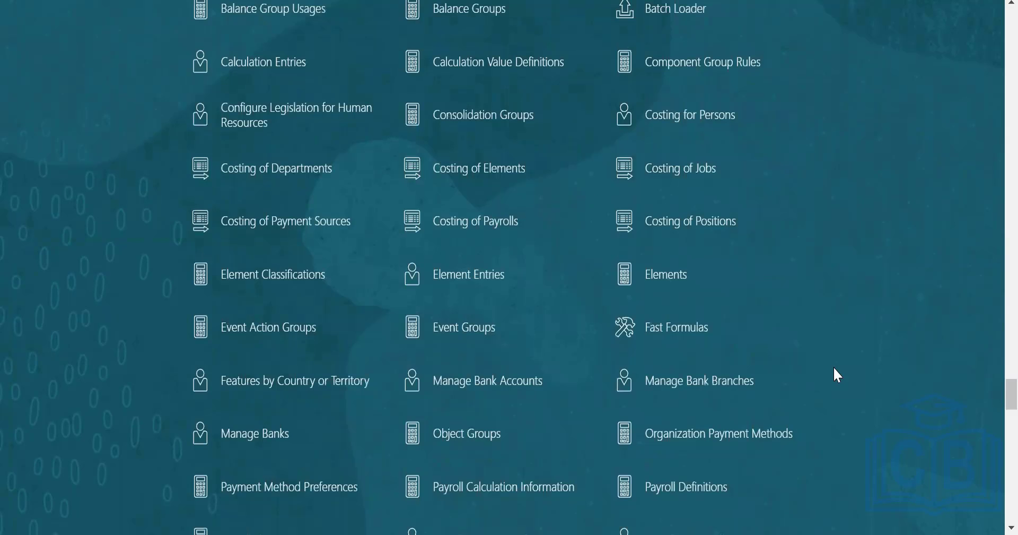
{"action": "scroll", "coordinate": [834, 375], "scroll_direction": "up", "scroll_amount": 2}
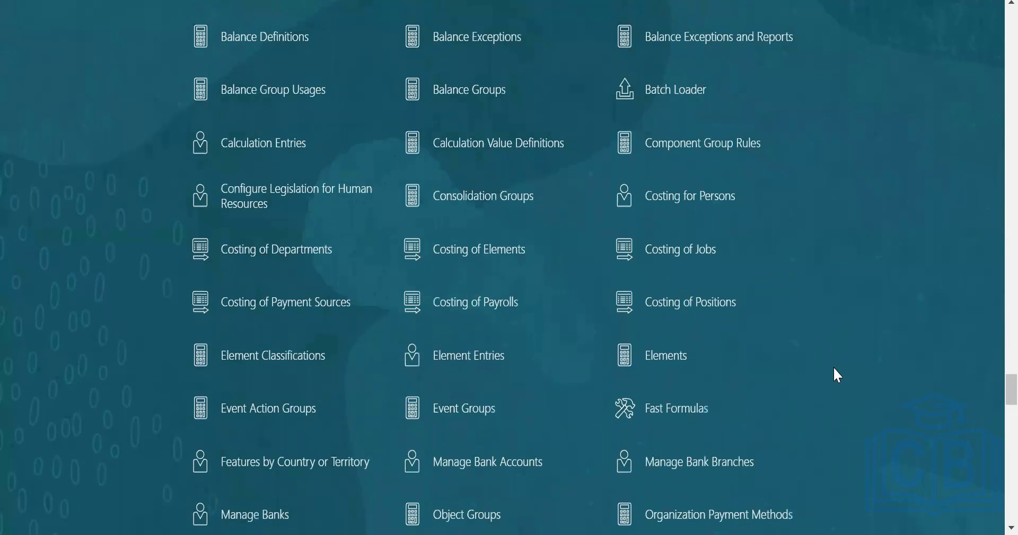
{"action": "scroll", "coordinate": [838, 375], "scroll_direction": "up", "scroll_amount": 2}
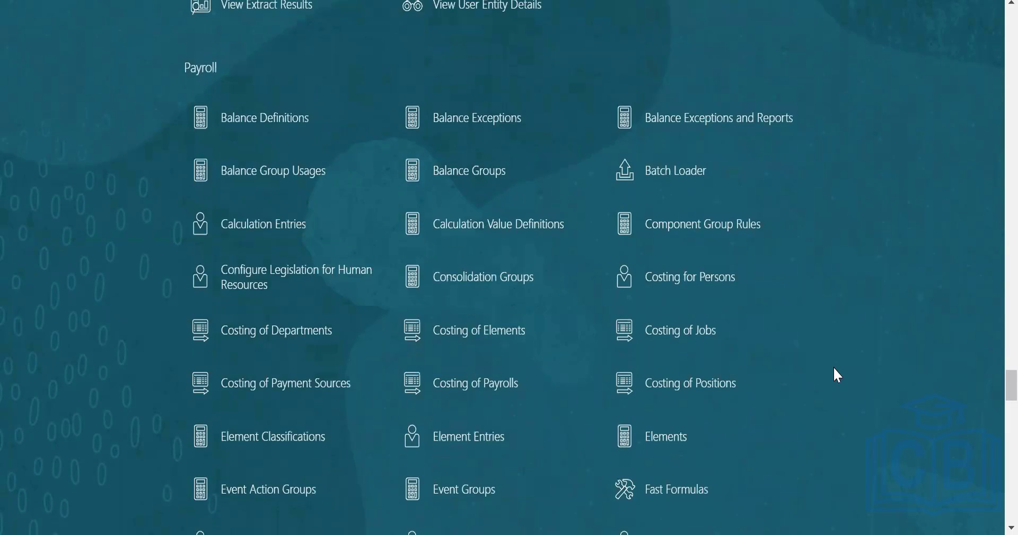
{"action": "scroll", "coordinate": [838, 375], "scroll_direction": "down", "scroll_amount": 5}
{"action": "scroll", "coordinate": [837, 375], "scroll_direction": "down", "scroll_amount": 5}
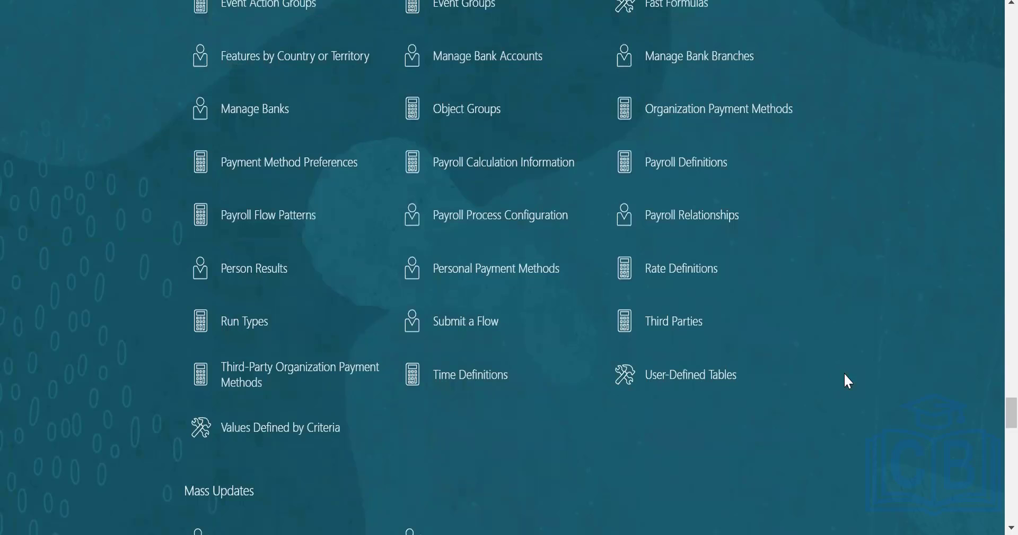
{"action": "left_click", "coordinate": [769, 294]}
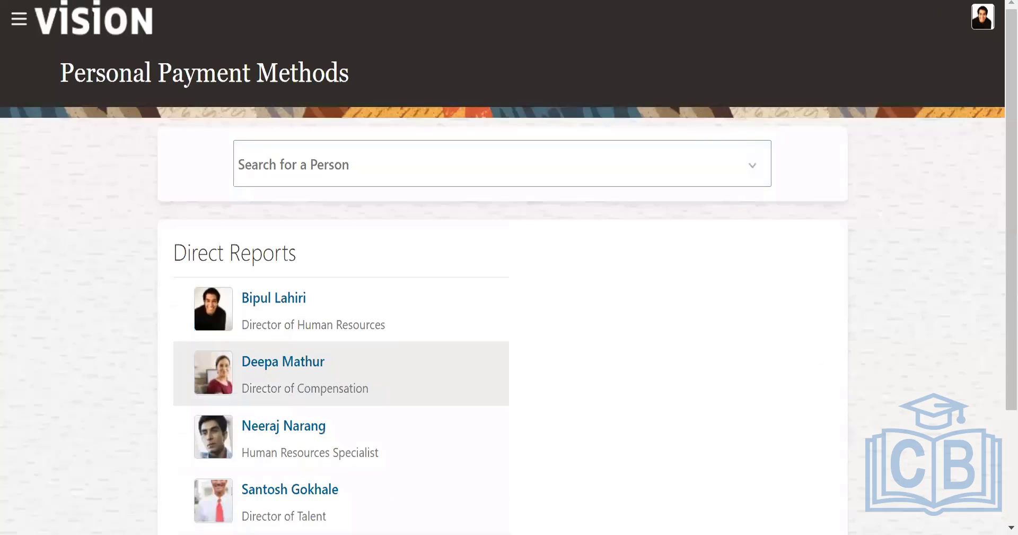
- Open the payment methods of the direct report who is Director of Human Resources
{"action": "scroll", "coordinate": [389, 282], "scroll_direction": "down", "scroll_amount": 2}
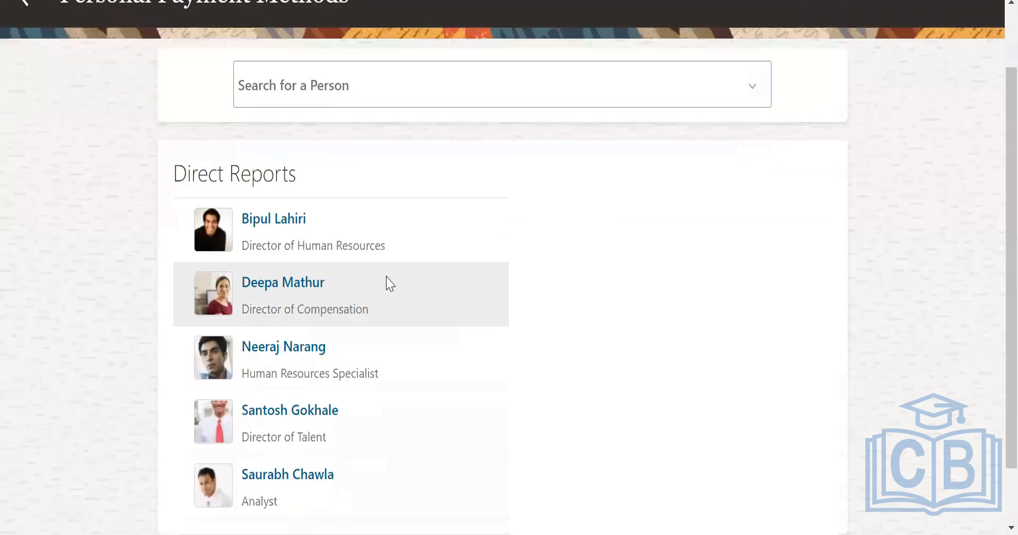
{"action": "left_click", "coordinate": [281, 218]}
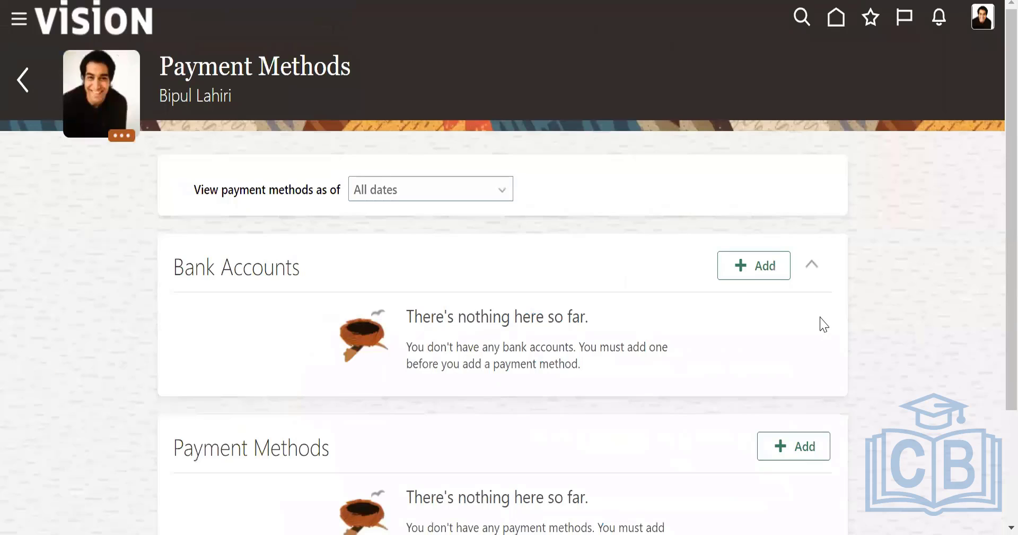
{"action": "scroll", "coordinate": [823, 323], "scroll_direction": "down", "scroll_amount": 3}
{"action": "scroll", "coordinate": [822, 323], "scroll_direction": "up", "scroll_amount": 3}
- Open the form for adding a bank account, examine its fields and close it without saving
{"action": "left_click", "coordinate": [763, 266]}
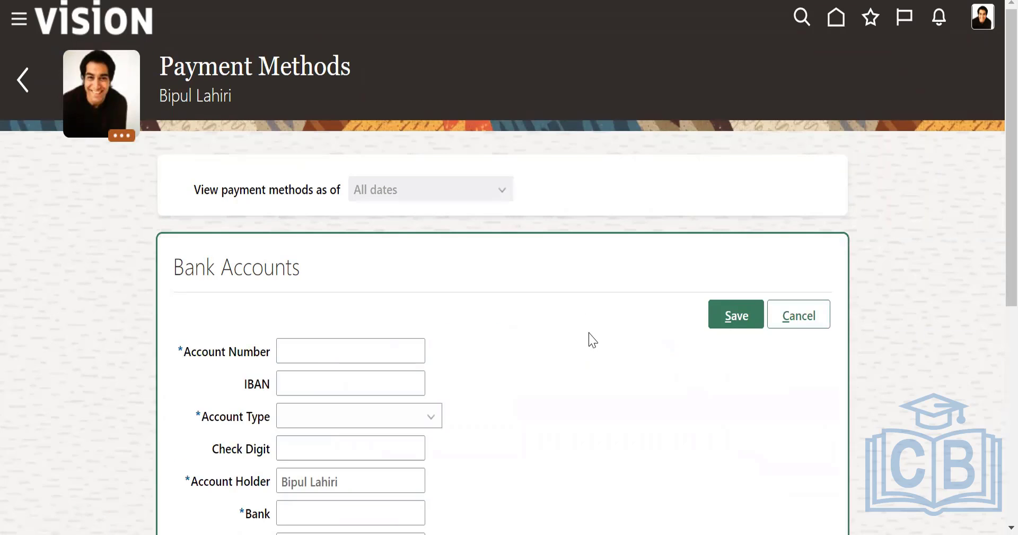
{"action": "scroll", "coordinate": [588, 339], "scroll_direction": "down", "scroll_amount": 5}
{"action": "left_click", "coordinate": [316, 98]}
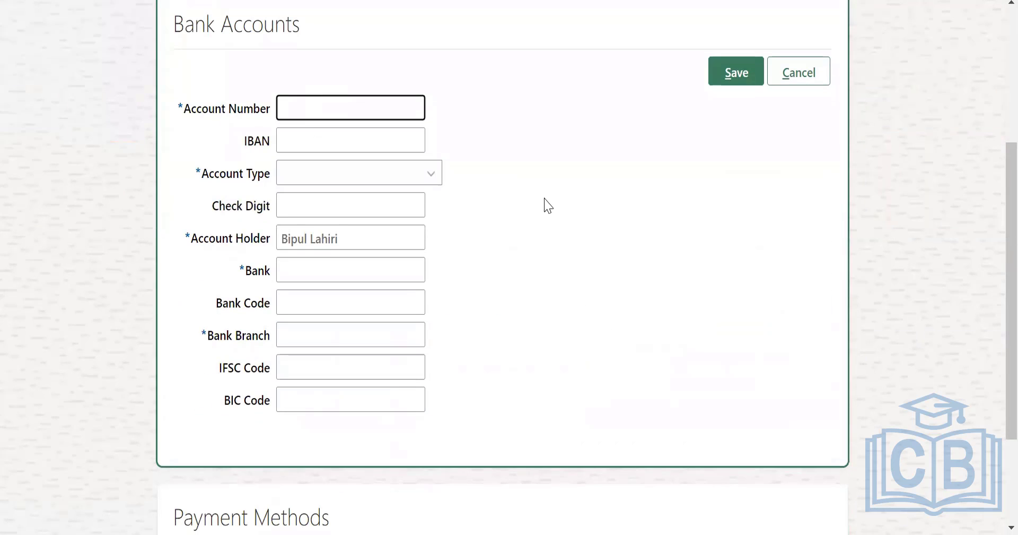
{"action": "scroll", "coordinate": [548, 207], "scroll_direction": "down", "scroll_amount": 3}
{"action": "scroll", "coordinate": [548, 207], "scroll_direction": "up", "scroll_amount": 5}
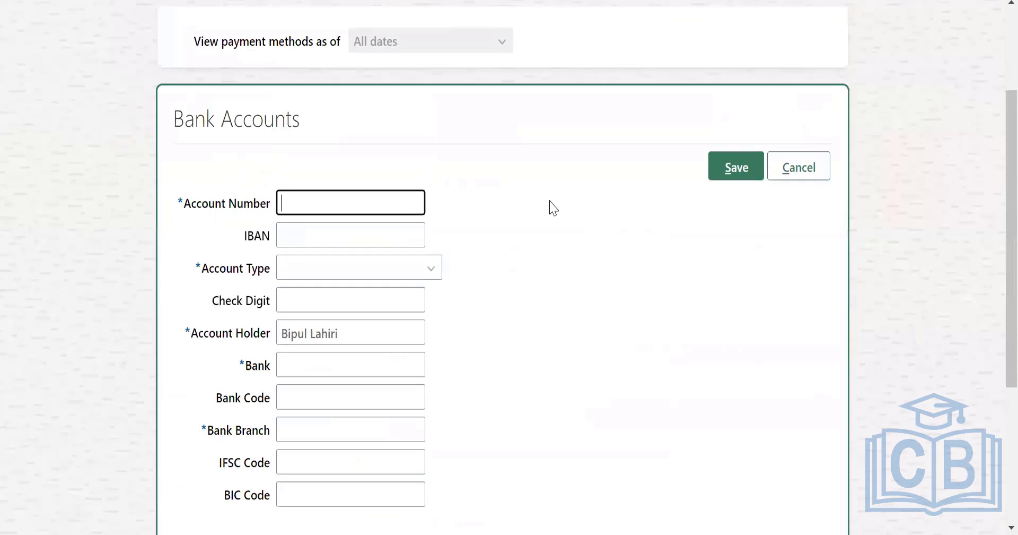
{"action": "left_click", "coordinate": [772, 167]}
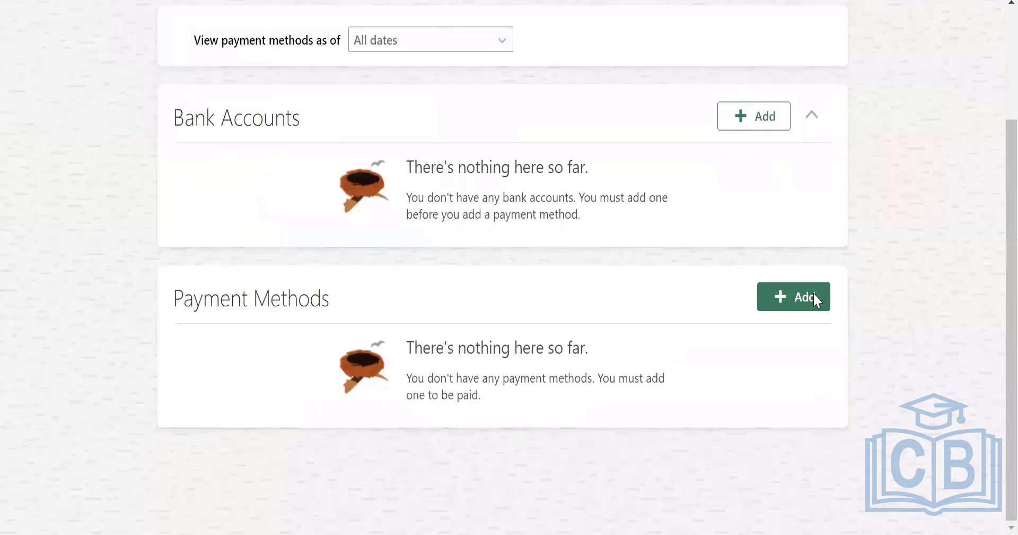
- Start a new payment method for the employee with Cheque as the organization payment method
{"action": "left_click", "coordinate": [813, 295]}
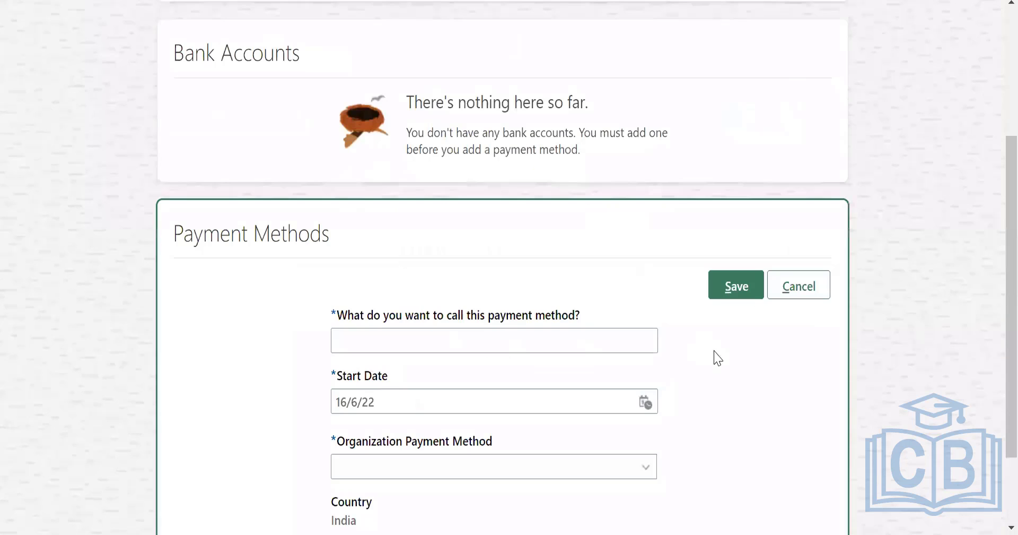
{"action": "scroll", "coordinate": [457, 247], "scroll_direction": "down", "scroll_amount": 2}
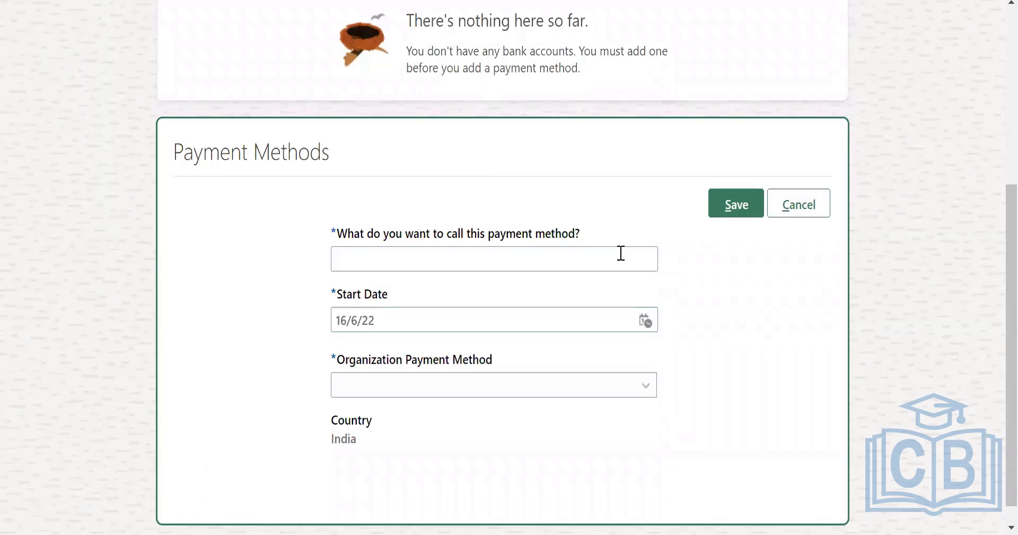
{"action": "left_click", "coordinate": [647, 390]}
{"action": "left_click", "coordinate": [387, 444]}
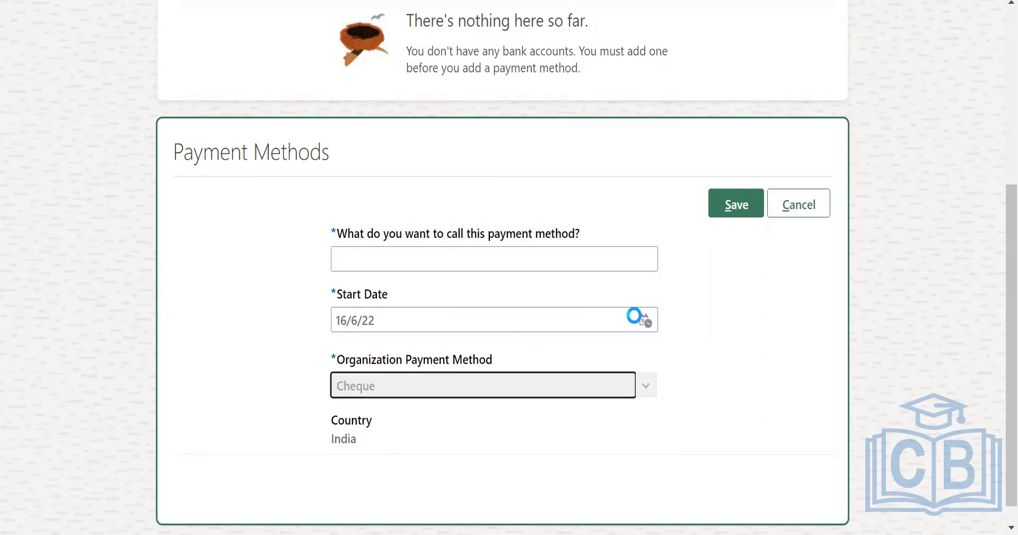
- Name the payment method US_Cheque and save it
{"action": "left_click", "coordinate": [489, 260]}
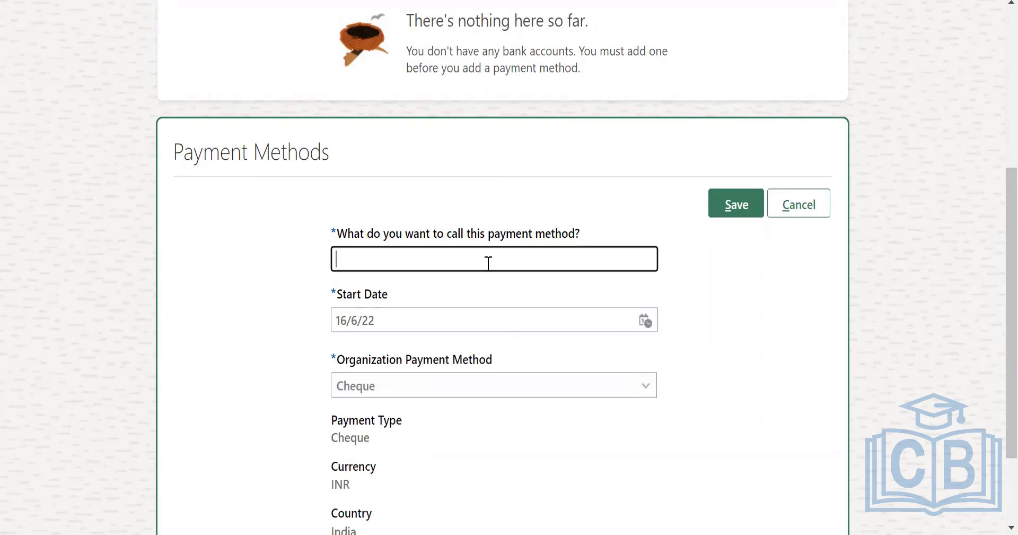
{"action": "type", "text": "US_Cheque"}
{"action": "scroll", "coordinate": [546, 276], "scroll_direction": "down", "scroll_amount": 2}
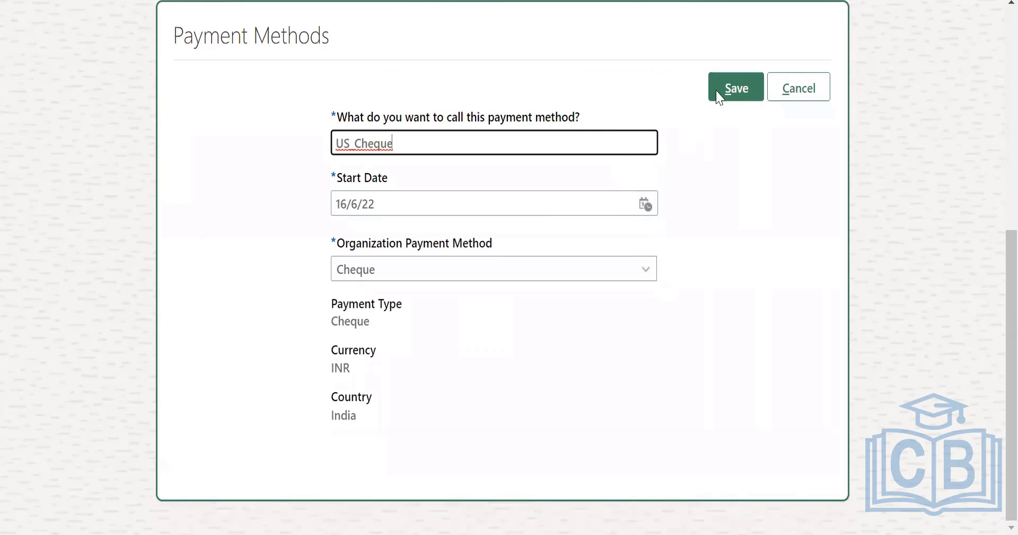
{"action": "left_click", "coordinate": [734, 88]}
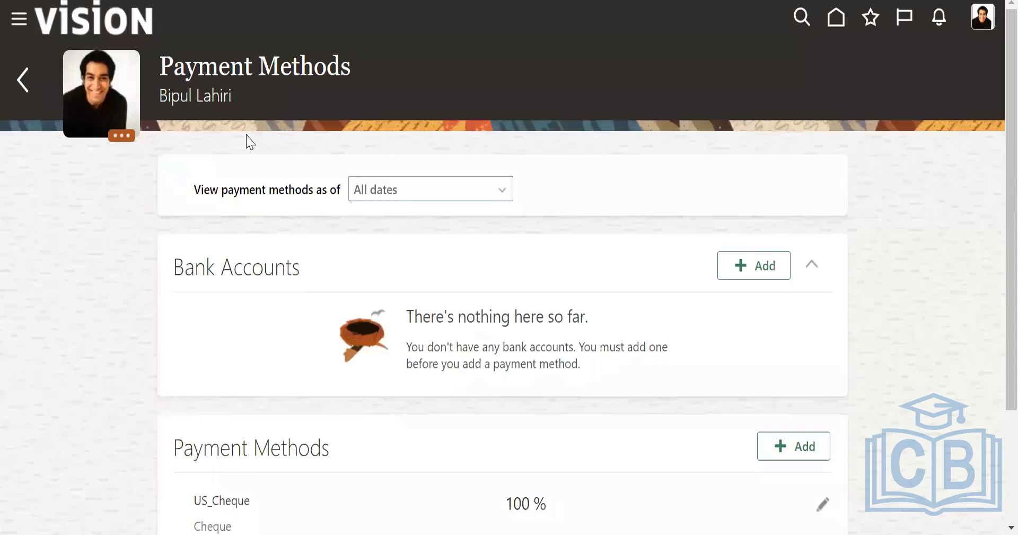
- Leave the employee's payment methods, return to the home page and expand the full list of quick actions
{"action": "left_click_drag", "start_coordinate": [167, 97], "coordinate": [237, 97]}
{"action": "left_click", "coordinate": [237, 163]}
{"action": "left_click", "coordinate": [23, 80]}
{"action": "left_click", "coordinate": [836, 20]}
{"action": "scroll", "coordinate": [855, 288], "scroll_direction": "down", "scroll_amount": 20}
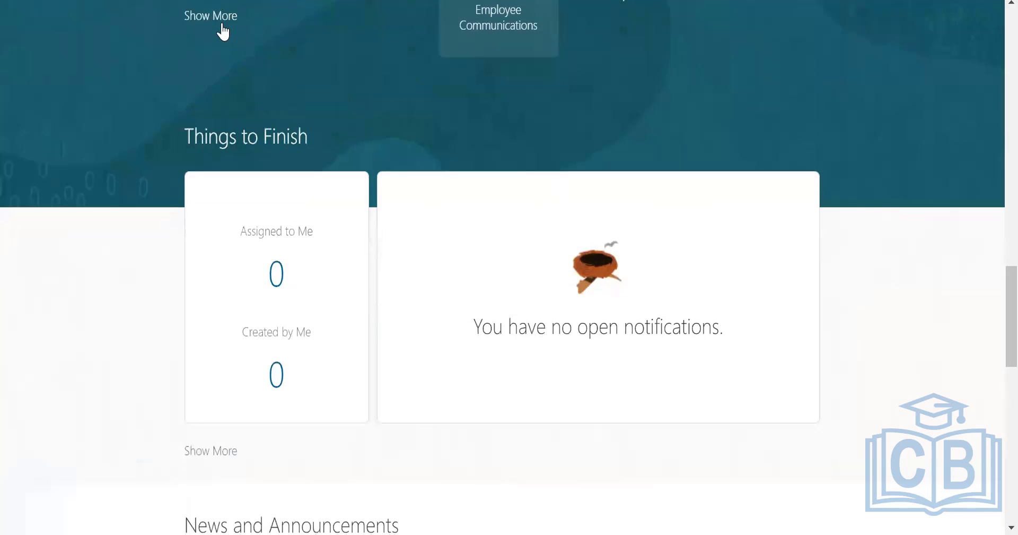
{"action": "left_click", "coordinate": [222, 25]}
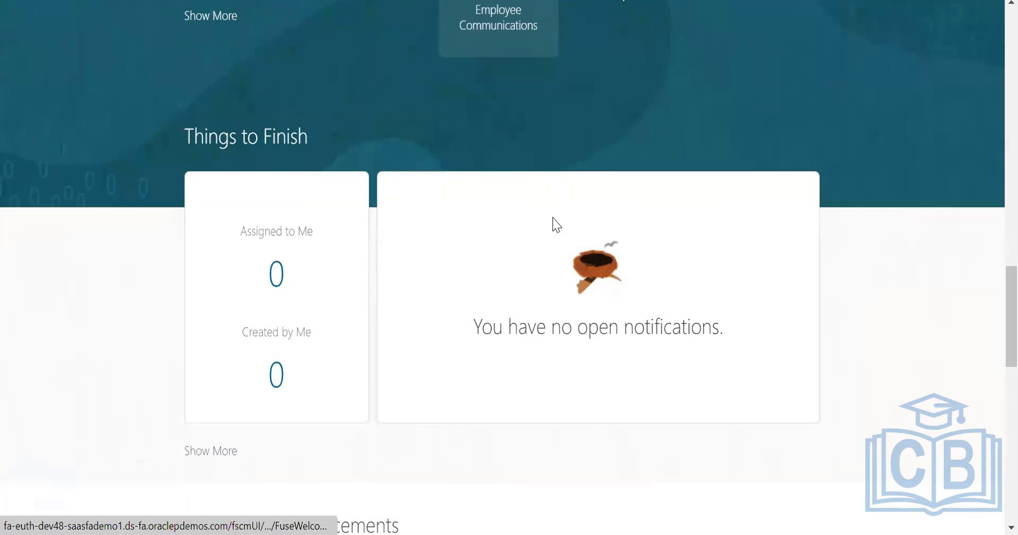
- Examine the Payroll section of the quick actions, from Balance Definitions to Values Defined by Criteria
{"action": "scroll", "coordinate": [656, 334], "scroll_direction": "down", "scroll_amount": 15}
{"action": "scroll", "coordinate": [669, 329], "scroll_direction": "down", "scroll_amount": 20}
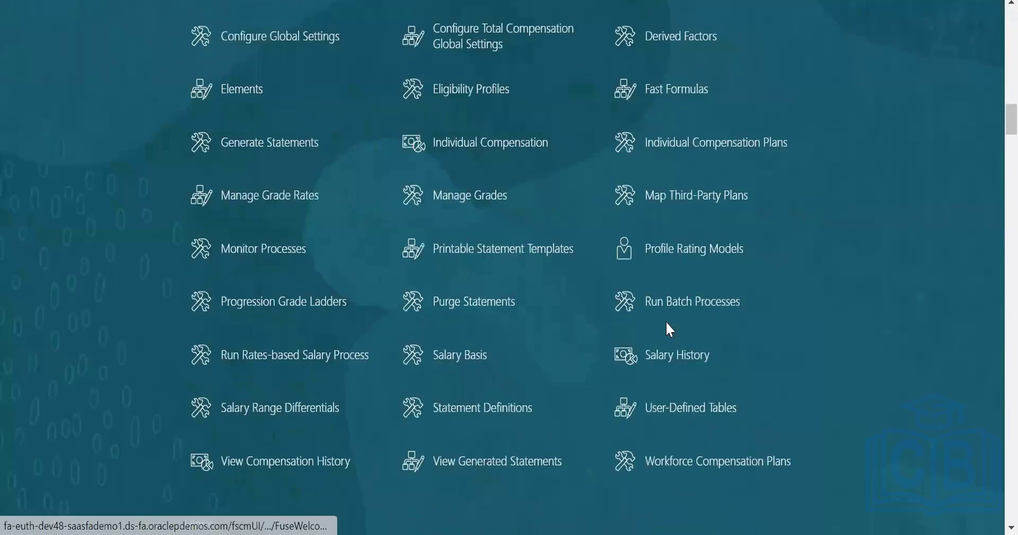
{"action": "scroll", "coordinate": [669, 328], "scroll_direction": "down", "scroll_amount": 20}
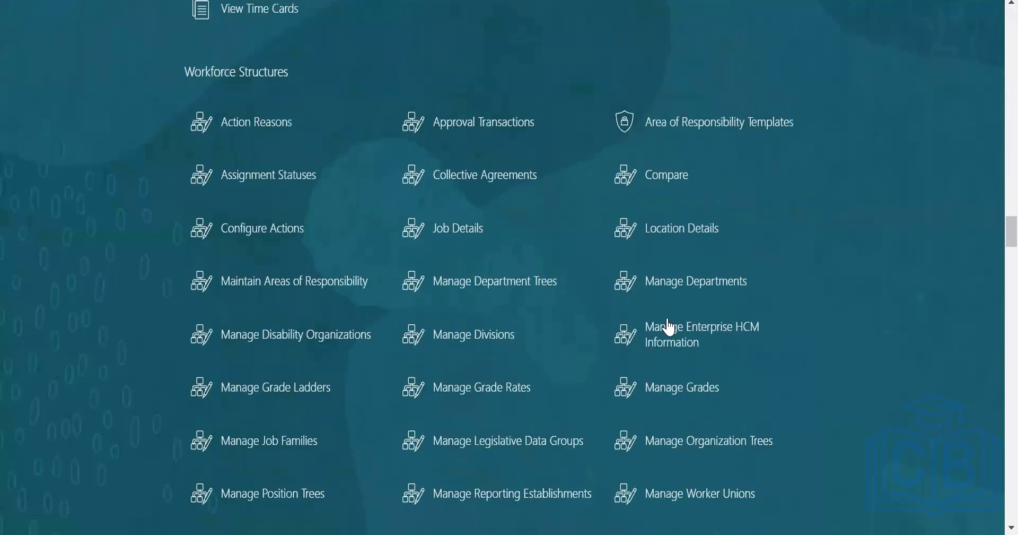
{"action": "scroll", "coordinate": [671, 321], "scroll_direction": "down", "scroll_amount": 20}
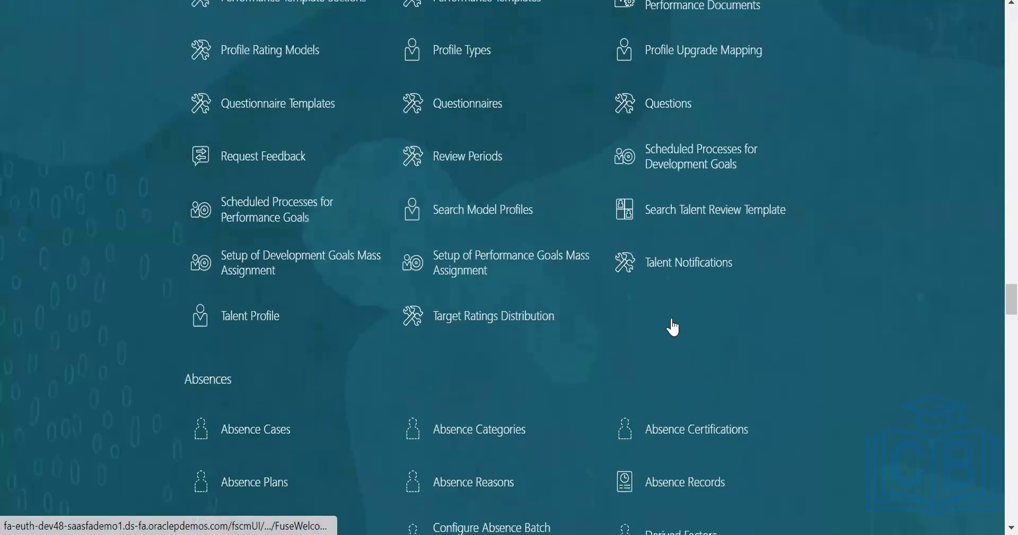
{"action": "scroll", "coordinate": [696, 329], "scroll_direction": "down", "scroll_amount": 12}
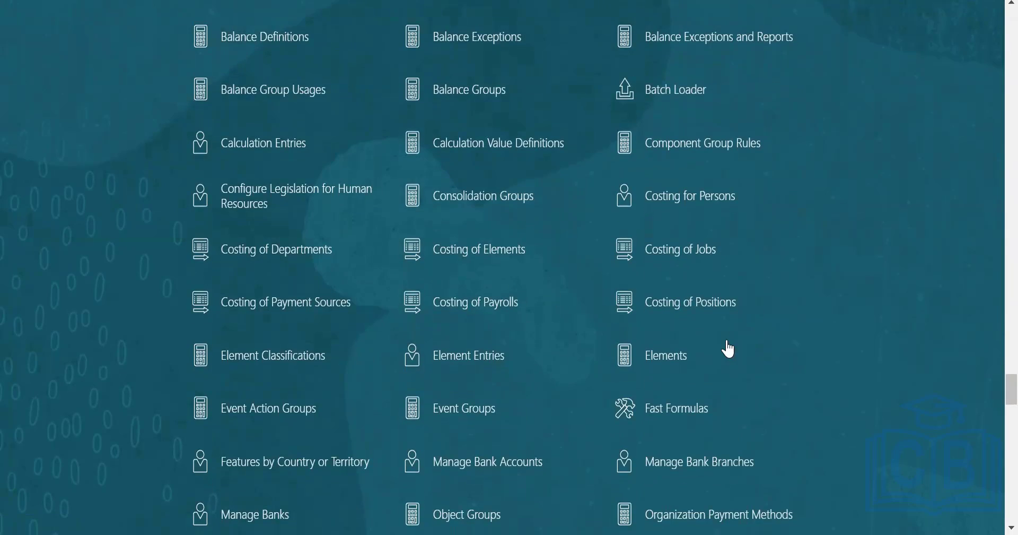
{"action": "scroll", "coordinate": [729, 348], "scroll_direction": "down", "scroll_amount": 4}
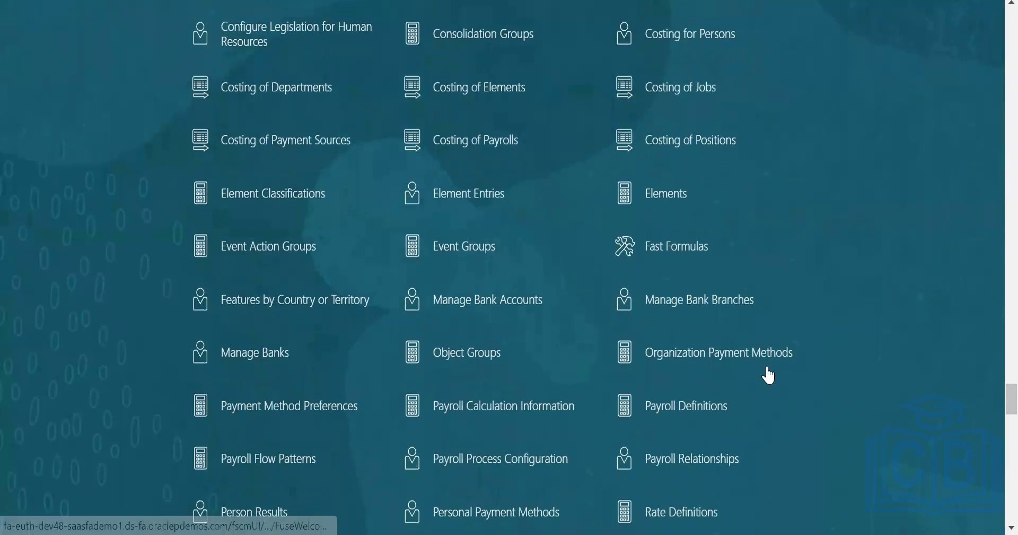
{"action": "scroll", "coordinate": [753, 318], "scroll_direction": "down", "scroll_amount": 2}
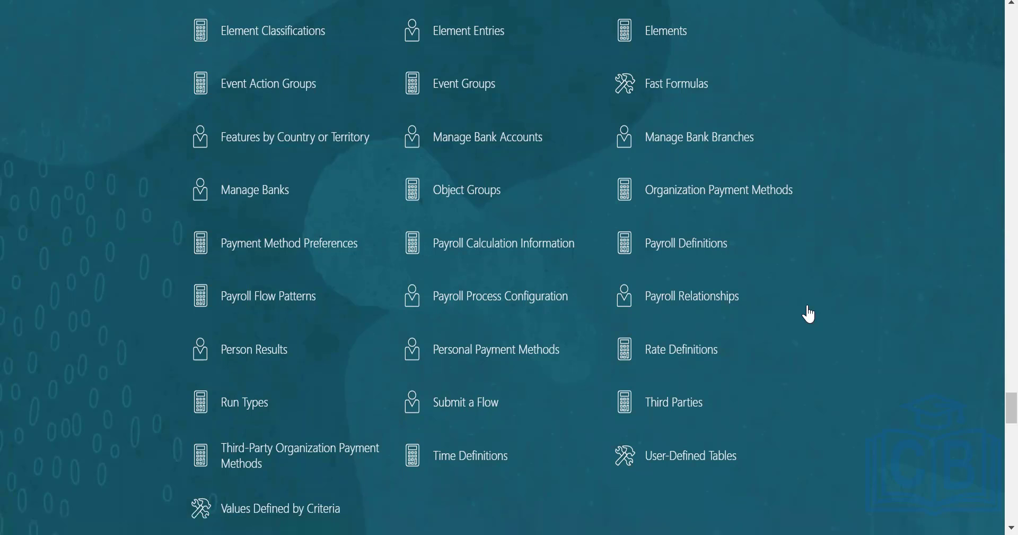
{"action": "scroll", "coordinate": [810, 314], "scroll_direction": "down", "scroll_amount": 2}
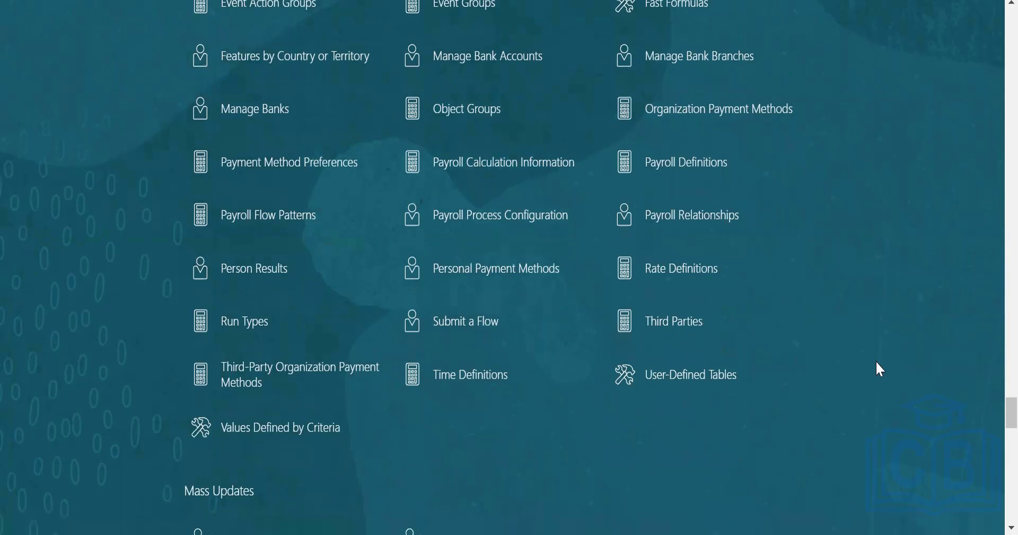
{"action": "scroll", "coordinate": [830, 337], "scroll_direction": "up", "scroll_amount": 4}
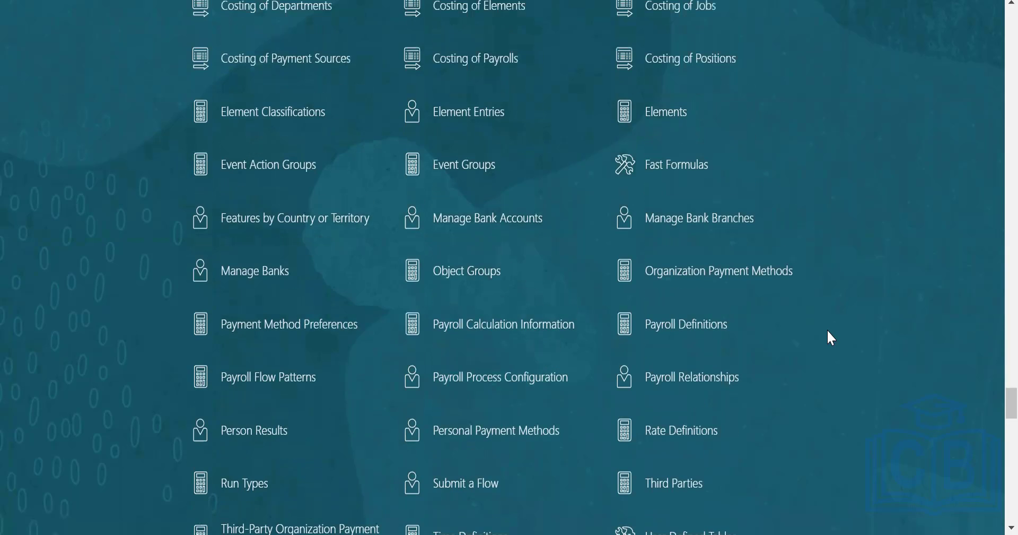
{"action": "scroll", "coordinate": [831, 338], "scroll_direction": "up", "scroll_amount": 8}
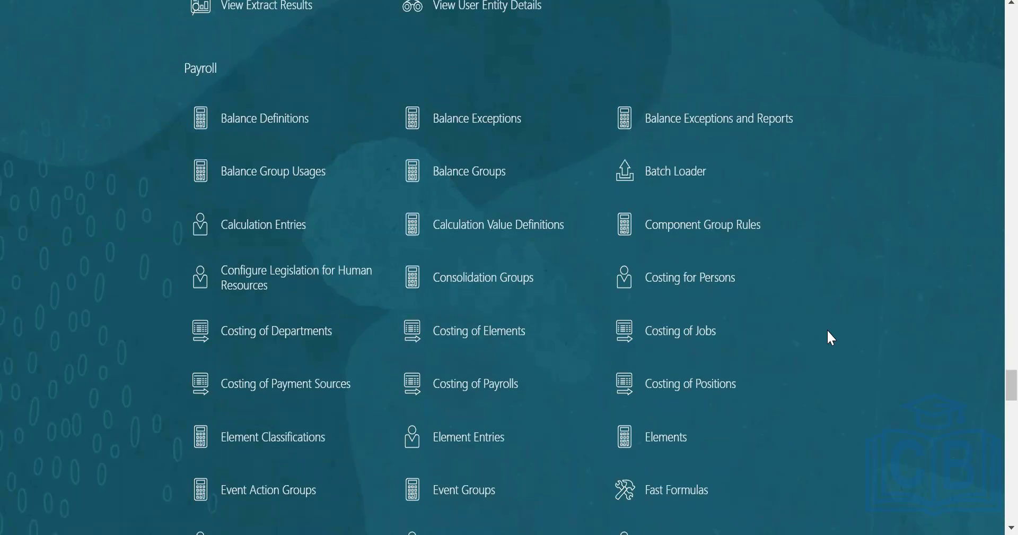
{"action": "scroll", "coordinate": [831, 338], "scroll_direction": "down", "scroll_amount": 6}
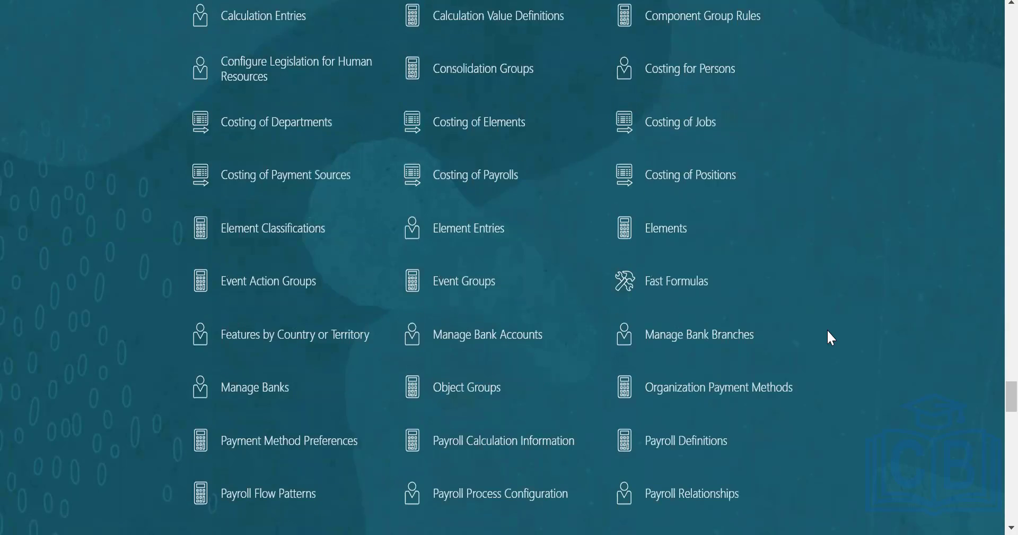
{"action": "scroll", "coordinate": [828, 331], "scroll_direction": "down", "scroll_amount": 4}
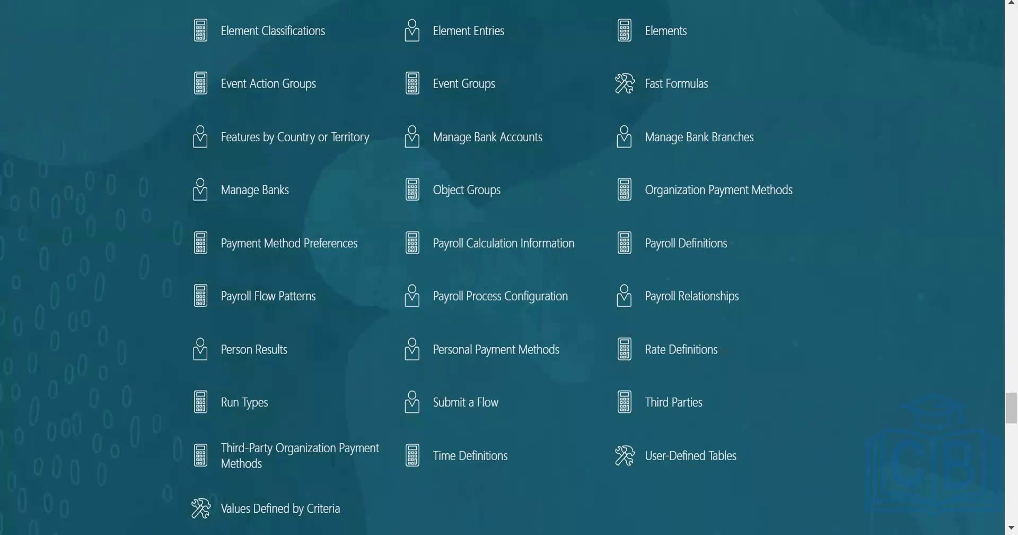
- Check the Payroll Processes slide in PowerPoint, return to the browser and look over the flows on the Flow Submission page
{"action": "key", "text": "alt+Tab"}
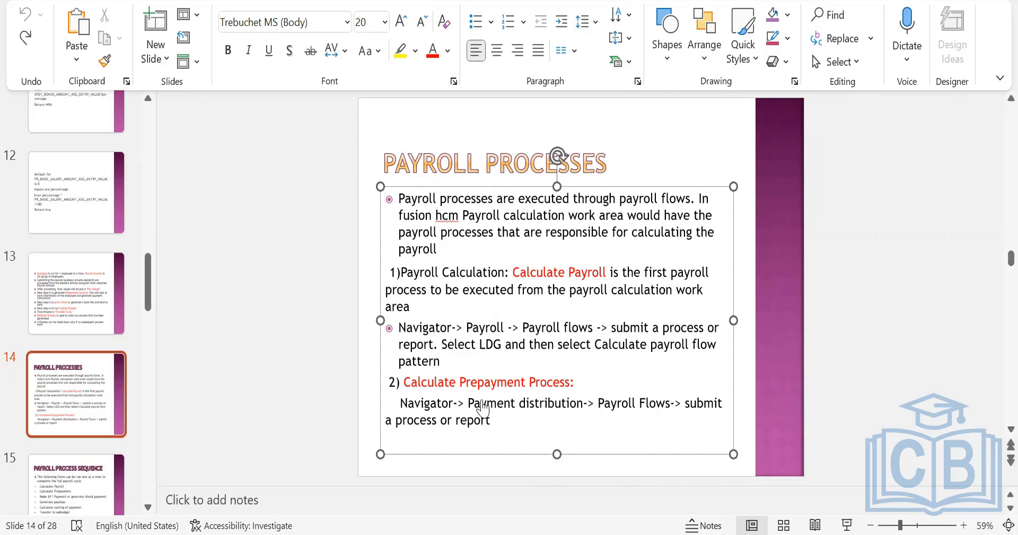
{"action": "key", "text": "alt+Tab"}
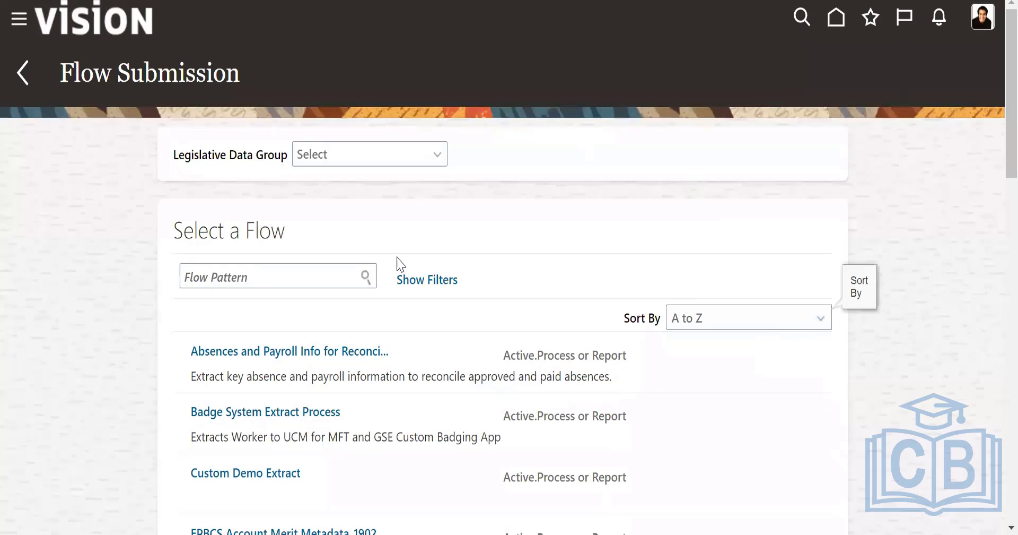
{"action": "scroll", "coordinate": [525, 335], "scroll_direction": "down", "scroll_amount": 5}
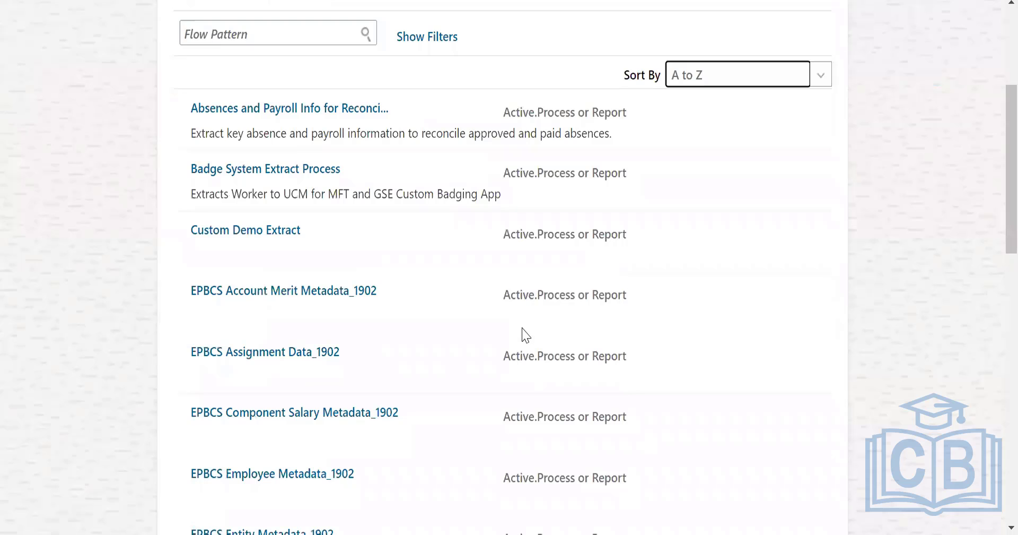
{"action": "scroll", "coordinate": [522, 334], "scroll_direction": "up", "scroll_amount": 5}
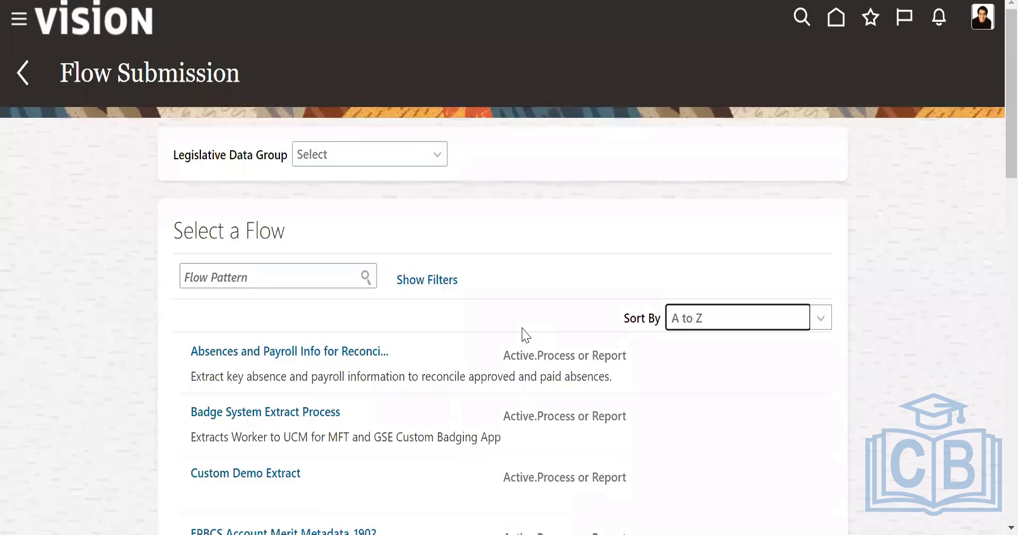
- Set the legislative data group to Fusion LDG and open the Archive End-of-Year Payroll Results flow for submission
{"action": "left_click", "coordinate": [346, 154]}
{"action": "type", "text": "u"}
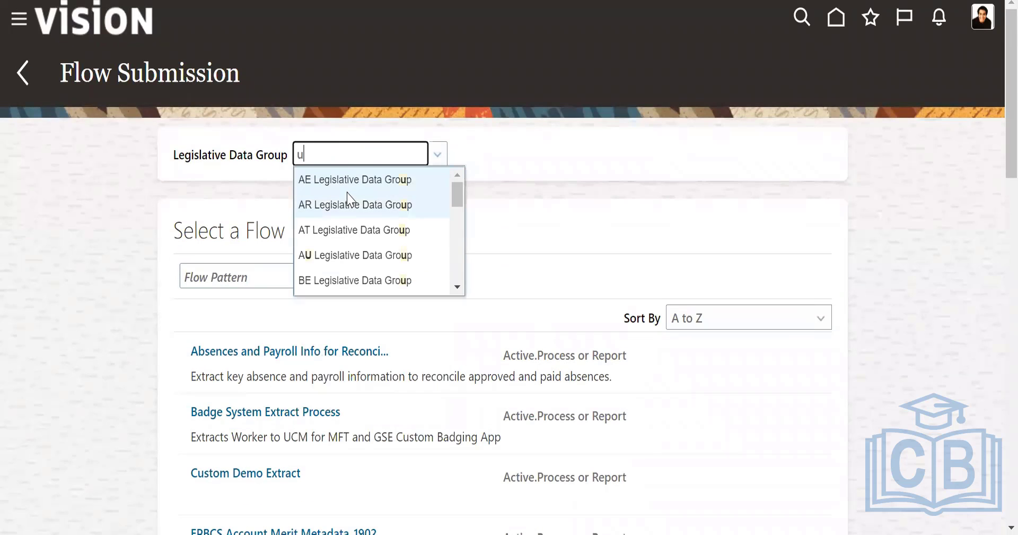
{"action": "scroll", "coordinate": [343, 249], "scroll_direction": "up", "scroll_amount": 2}
{"action": "scroll", "coordinate": [345, 255], "scroll_direction": "down", "scroll_amount": 3}
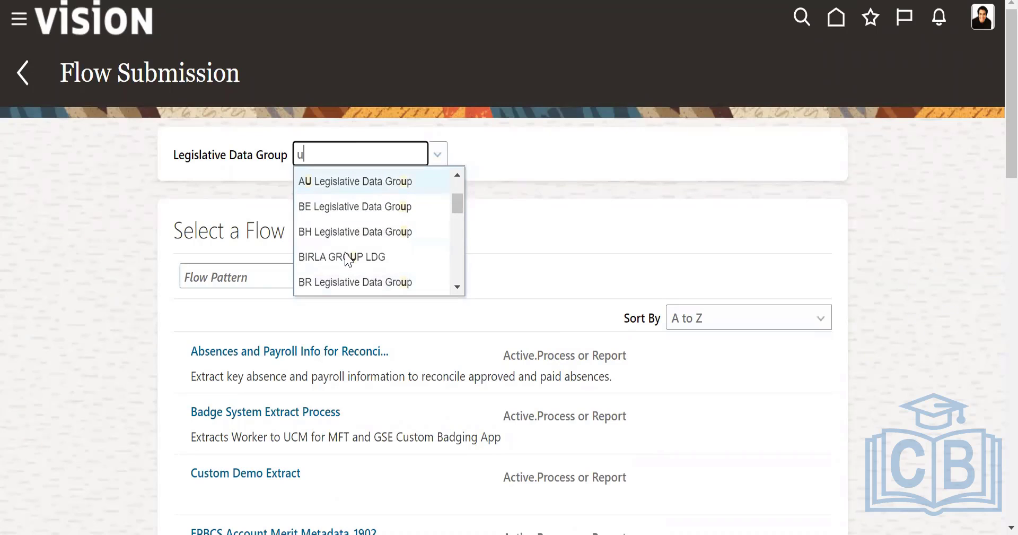
{"action": "scroll", "coordinate": [348, 259], "scroll_direction": "down", "scroll_amount": 8}
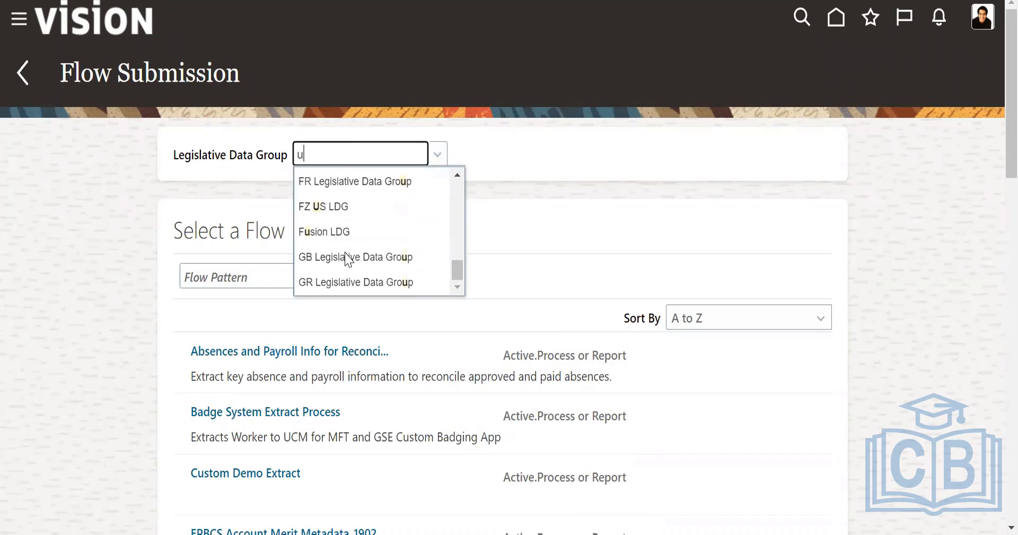
{"action": "scroll", "coordinate": [347, 234], "scroll_direction": "down", "scroll_amount": 3}
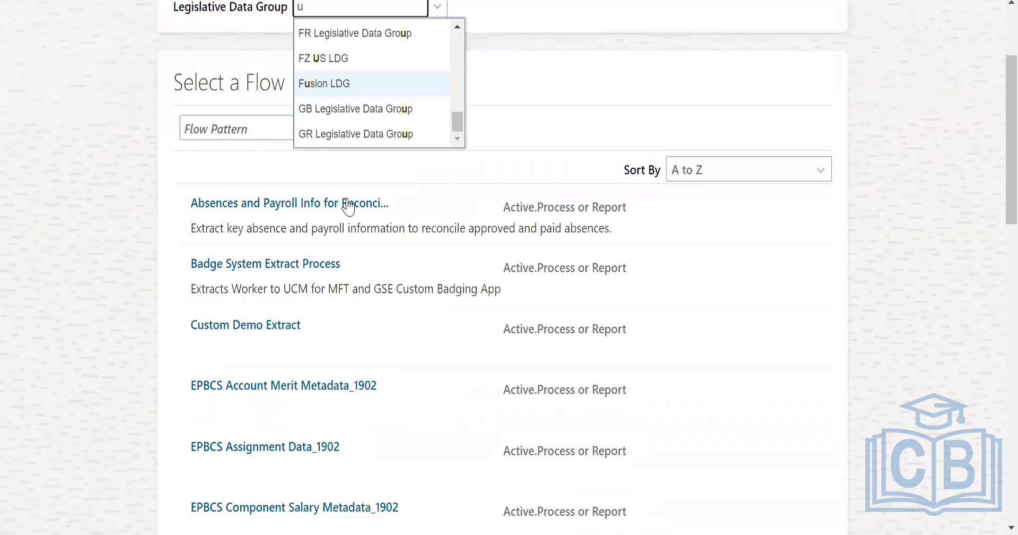
{"action": "scroll", "coordinate": [380, 193], "scroll_direction": "up", "scroll_amount": 1}
{"action": "left_click", "coordinate": [352, 153]}
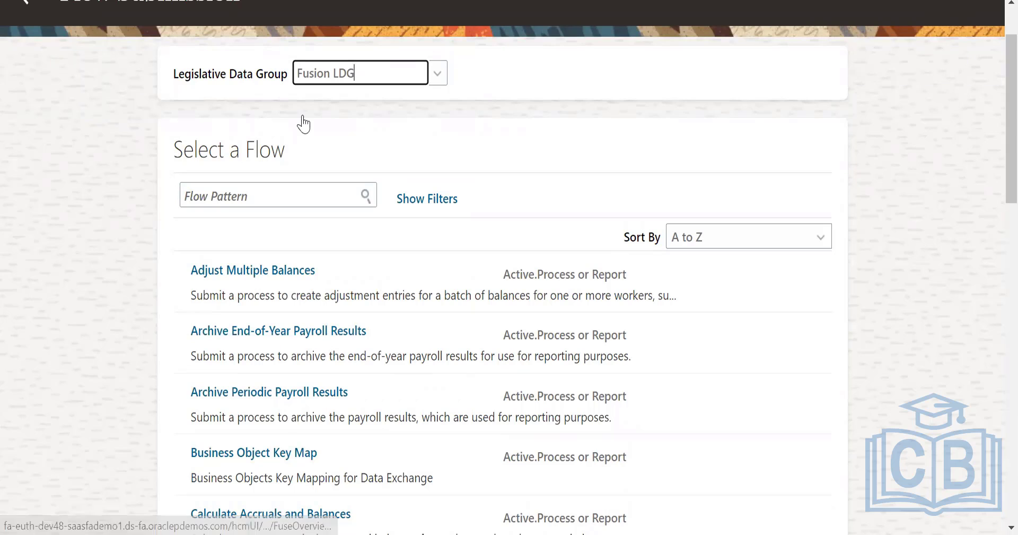
{"action": "left_click", "coordinate": [305, 333]}
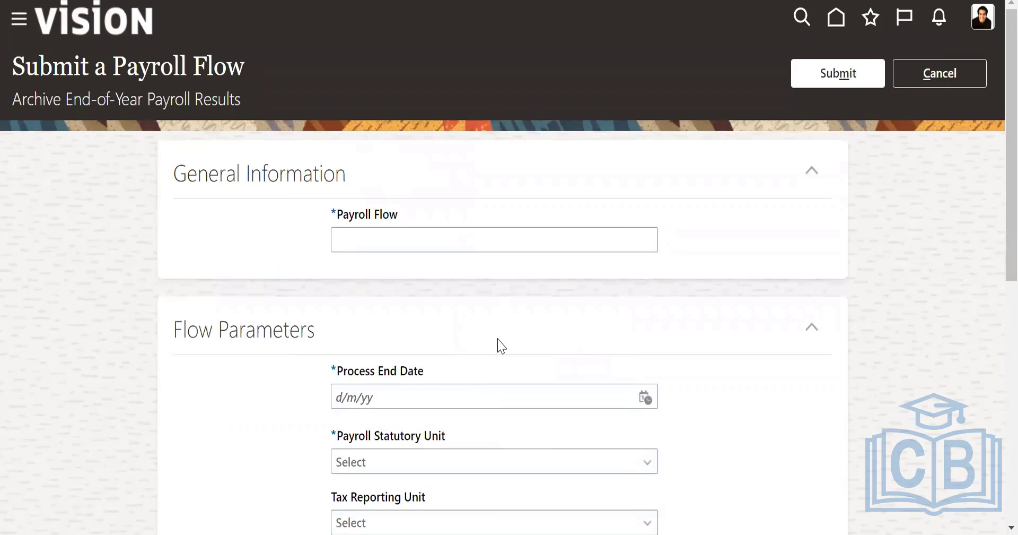
- Name the payroll flow US_Payroll flow in the general information of the Archive End-of-Year Payroll Results submission
{"action": "left_click", "coordinate": [361, 245]}
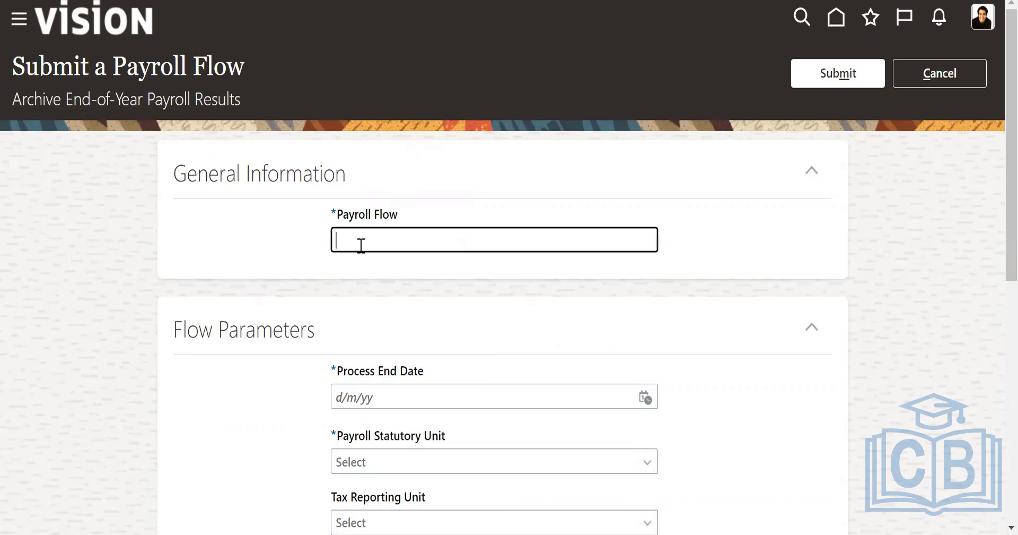
{"action": "type", "text": "US%"}
{"action": "scroll", "coordinate": [768, 272], "scroll_direction": "down", "scroll_amount": 1}
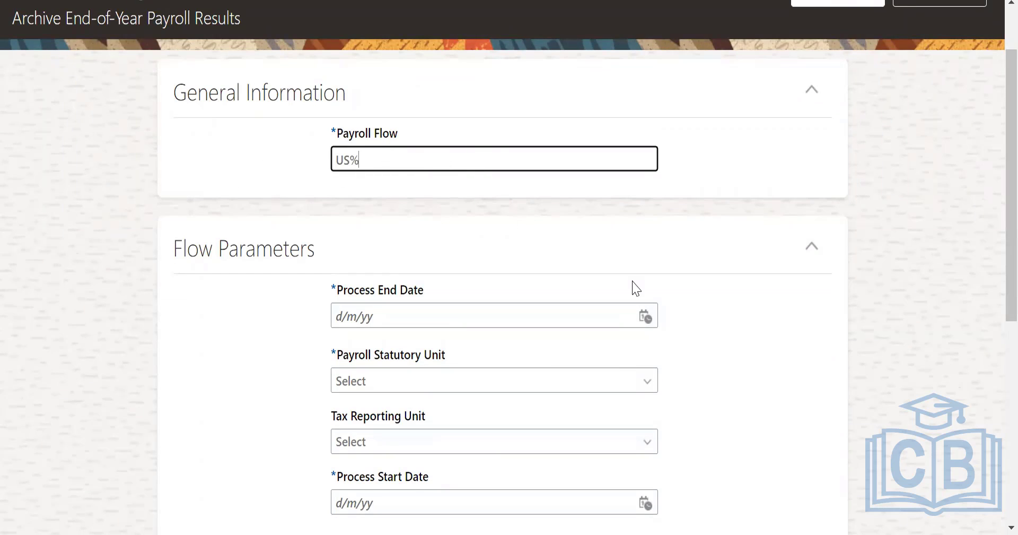
{"action": "scroll", "coordinate": [443, 49], "scroll_direction": "down", "scroll_amount": 1}
{"action": "scroll", "coordinate": [444, 49], "scroll_direction": "up", "scroll_amount": 1}
{"action": "scroll", "coordinate": [528, 170], "scroll_direction": "up", "scroll_amount": 1}
{"action": "key", "text": "BackSpace"}
{"action": "type", "text": "_Pa"}
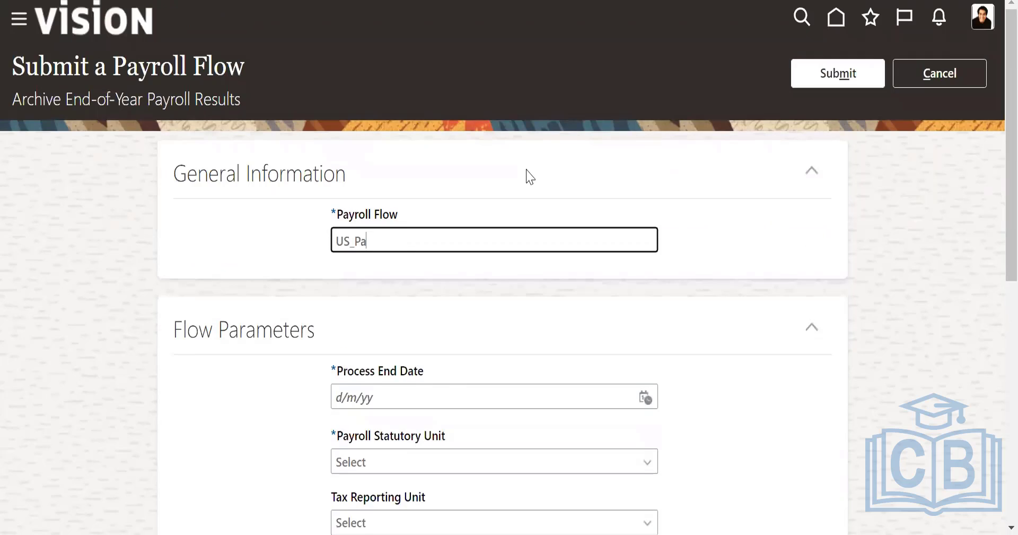
{"action": "type", "text": "yroll flow"}
- Set the process end date in the flow parameters to 30/6/22
{"action": "scroll", "coordinate": [530, 177], "scroll_direction": "down", "scroll_amount": 5}
{"action": "left_click", "coordinate": [645, 154]}
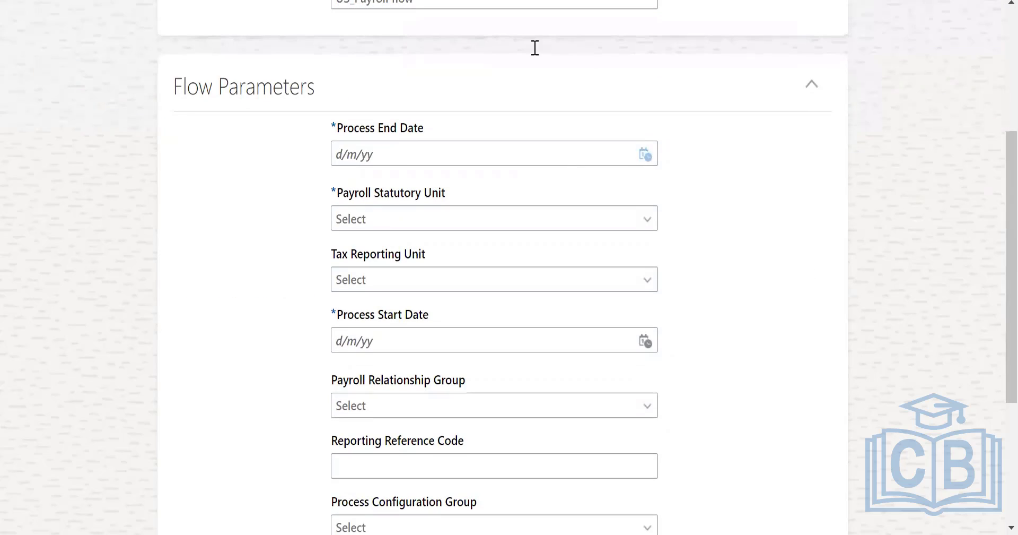
{"action": "left_click", "coordinate": [776, 346]}
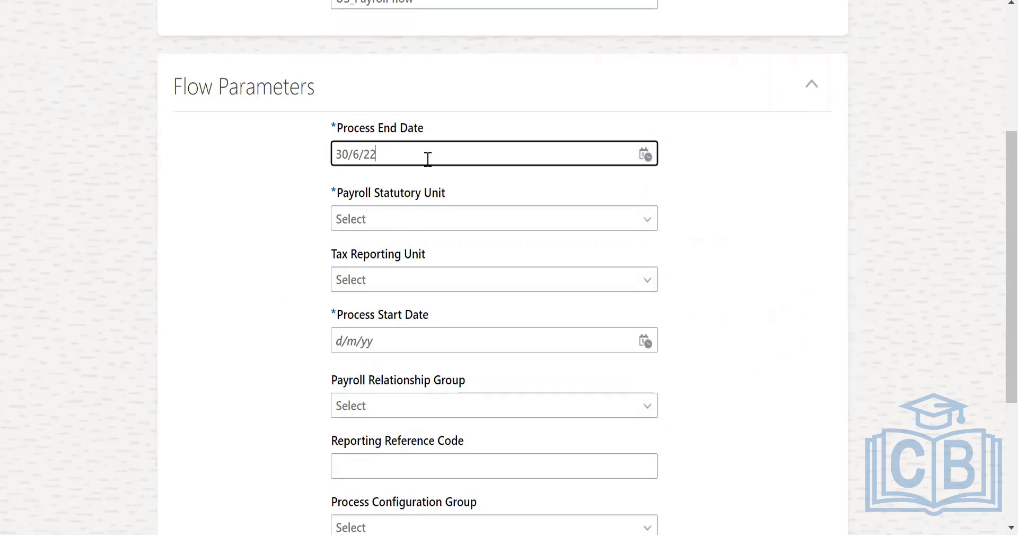
- Check the available choices for the payroll statutory unit and the tax reporting unit
{"action": "left_click", "coordinate": [565, 219]}
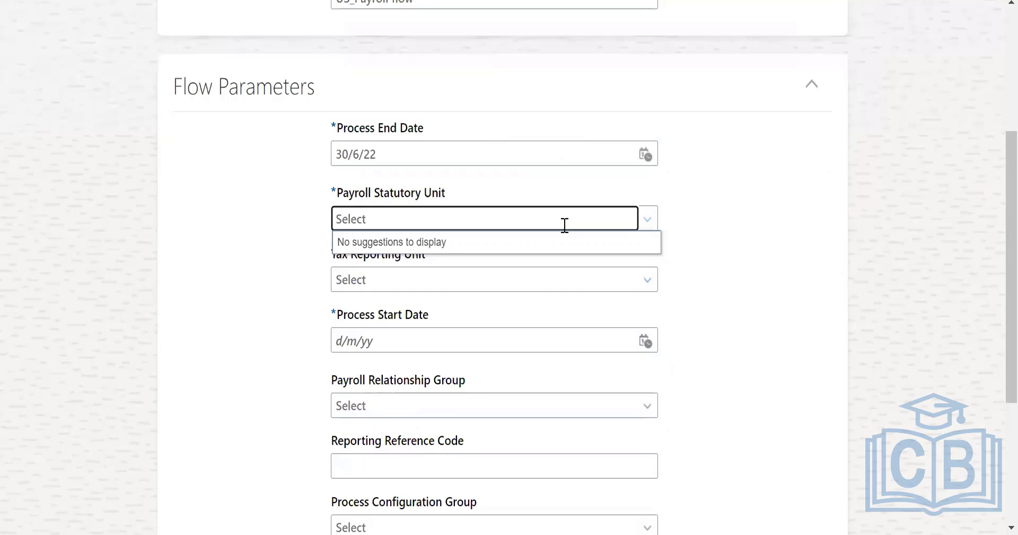
{"action": "left_click", "coordinate": [647, 224]}
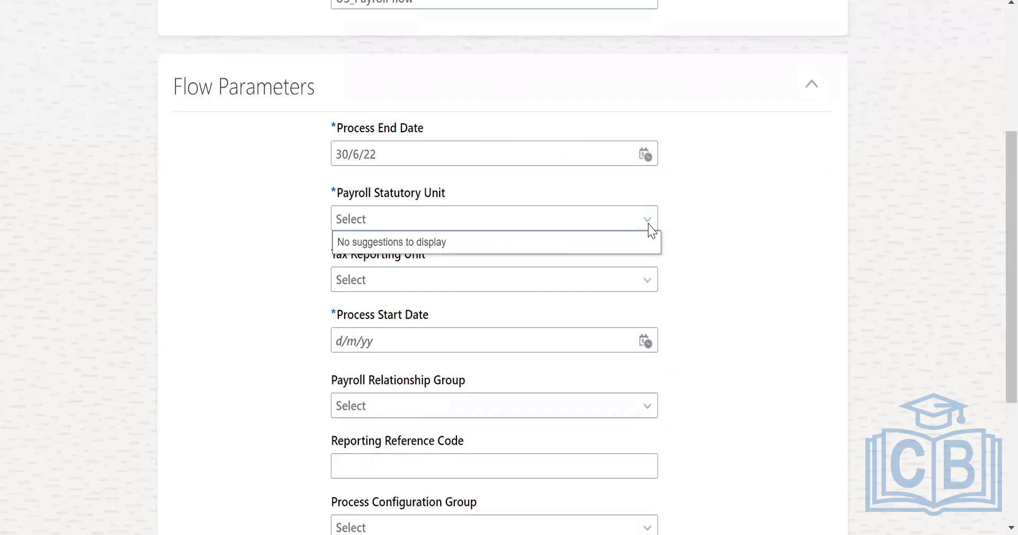
{"action": "left_click", "coordinate": [374, 224]}
{"action": "left_click", "coordinate": [422, 307]}
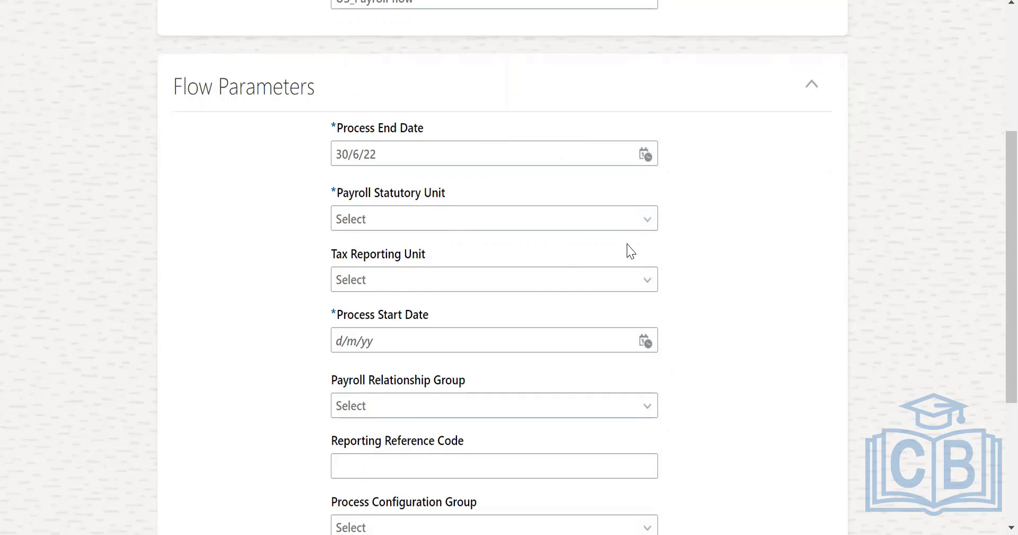
{"action": "left_click", "coordinate": [651, 284]}
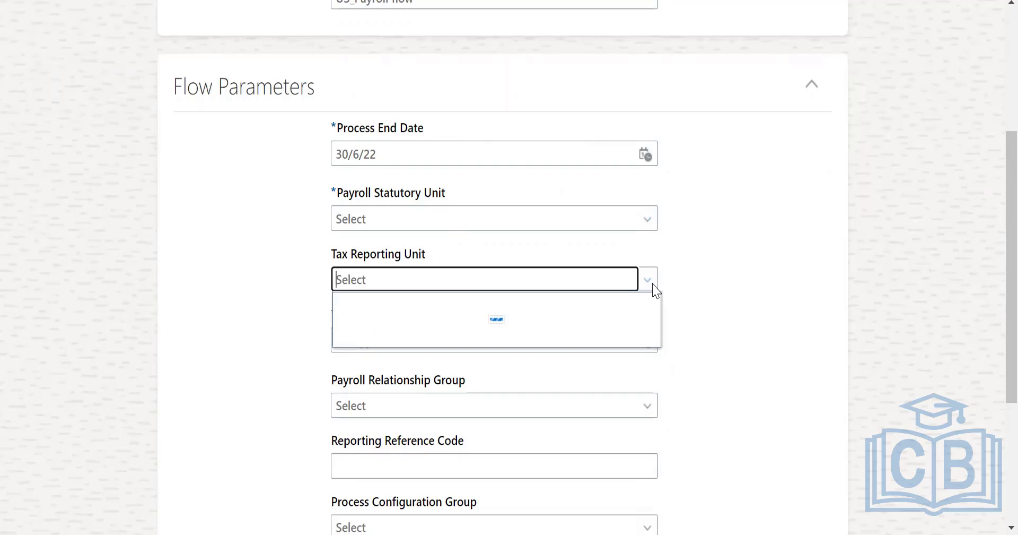
{"action": "left_click", "coordinate": [518, 245]}
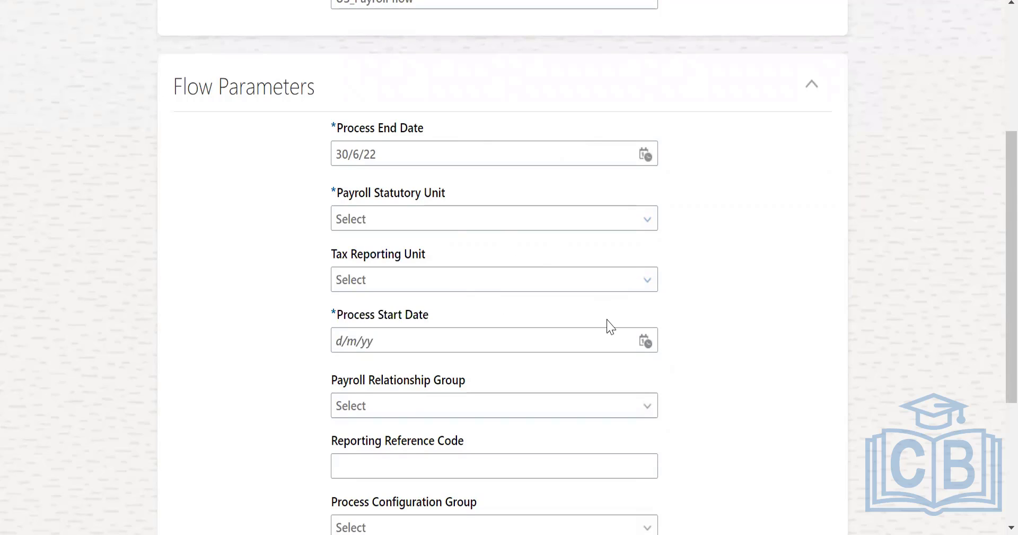
- Set the process end date to 1/6/22 and check the payroll statutory unit choices again
{"action": "left_click", "coordinate": [645, 154]}
{"action": "left_click", "coordinate": [750, 244]}
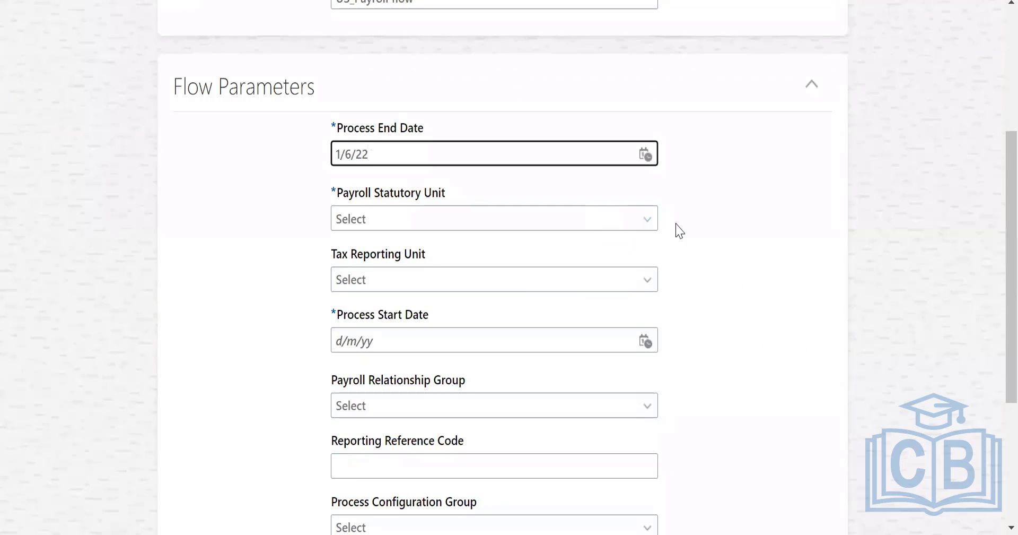
{"action": "left_click", "coordinate": [654, 220]}
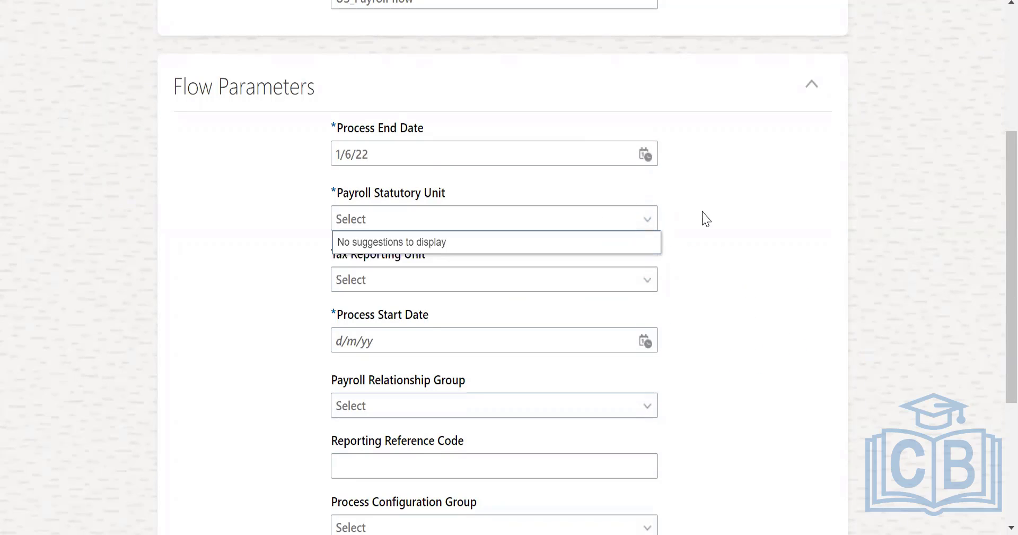
- Set the process end date back to 30/6/22 and check the tax reporting unit choices again
{"action": "left_click", "coordinate": [644, 150]}
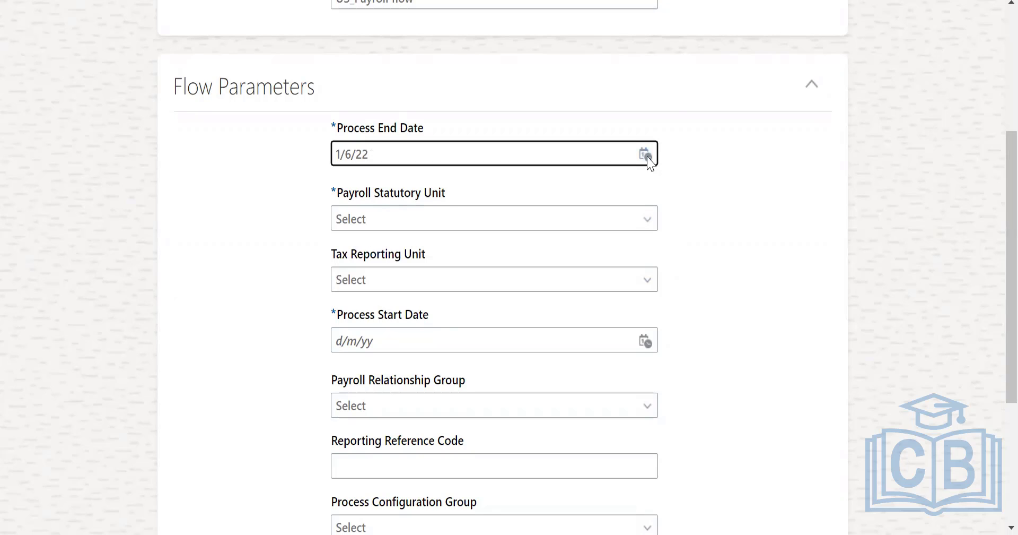
{"action": "left_click", "coordinate": [646, 155]}
{"action": "left_click", "coordinate": [775, 346]}
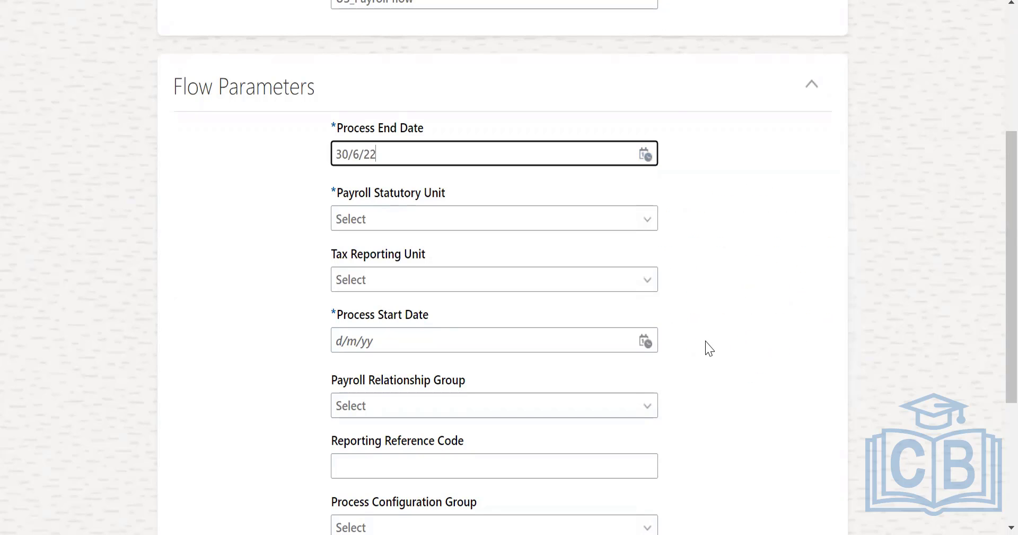
{"action": "left_click", "coordinate": [646, 280]}
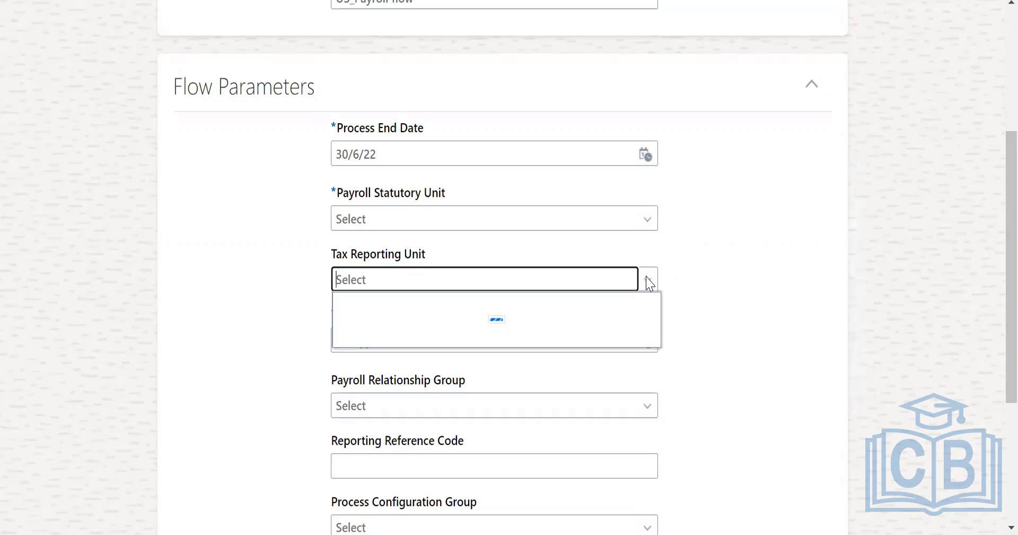
{"action": "left_click", "coordinate": [844, 382]}
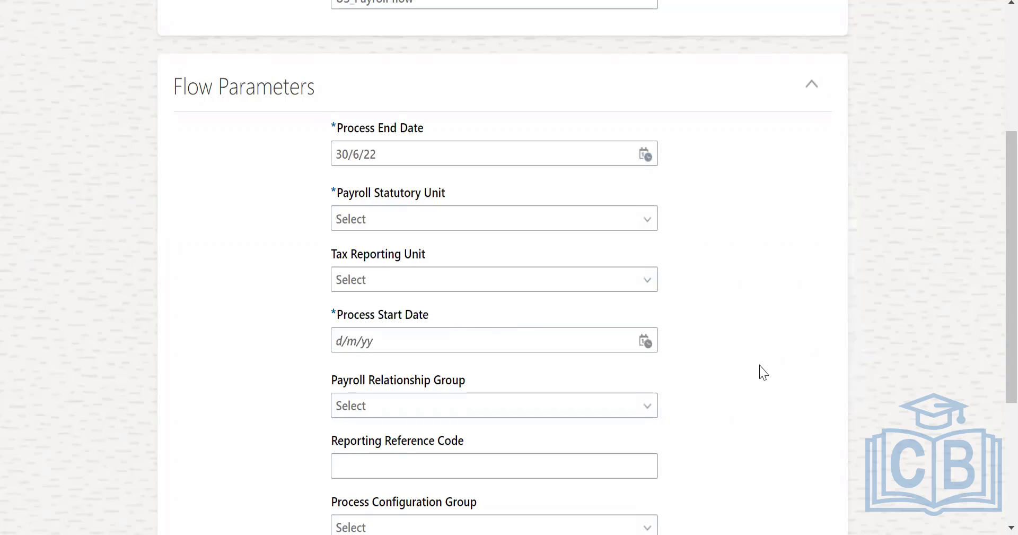
- Set the process start date to 30/6/22 and look over the remaining flow parameters
{"action": "left_click", "coordinate": [645, 341]}
{"action": "left_click", "coordinate": [778, 276]}
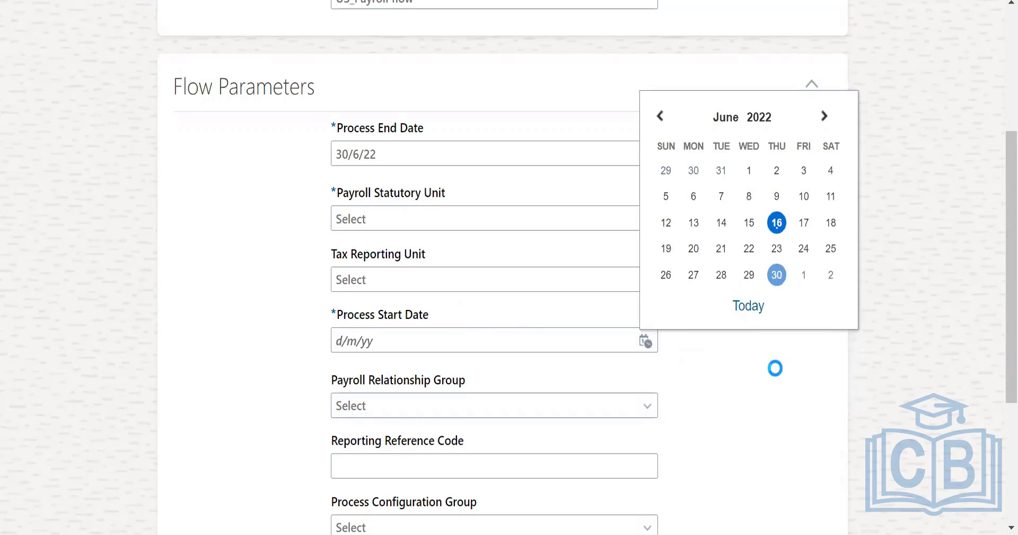
{"action": "scroll", "coordinate": [777, 382], "scroll_direction": "down", "scroll_amount": 4}
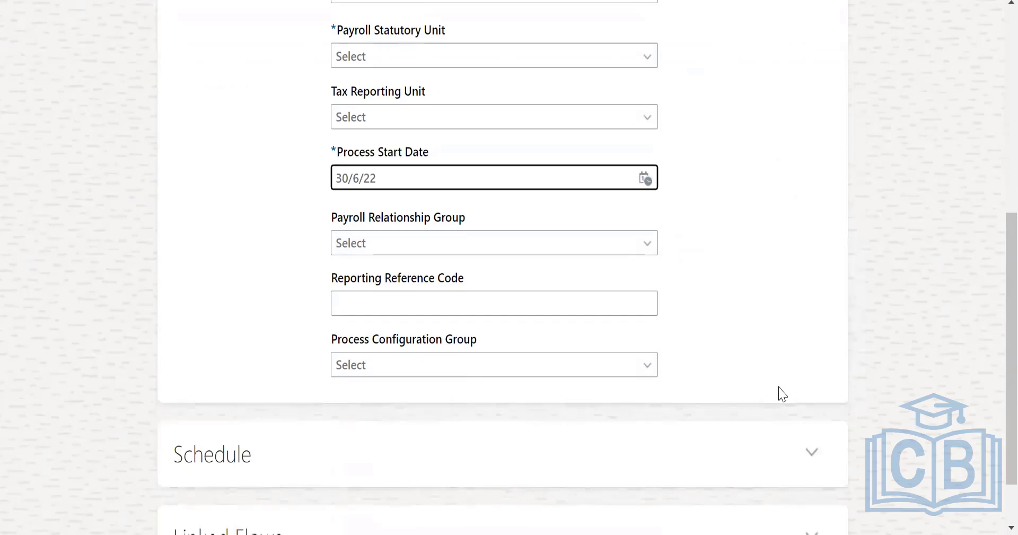
- Cancel the Archive End-of-Year Payroll Results submission and leave the Flow Submission page
{"action": "scroll", "coordinate": [778, 385], "scroll_direction": "up", "scroll_amount": 6}
{"action": "scroll", "coordinate": [782, 392], "scroll_direction": "up", "scroll_amount": 3}
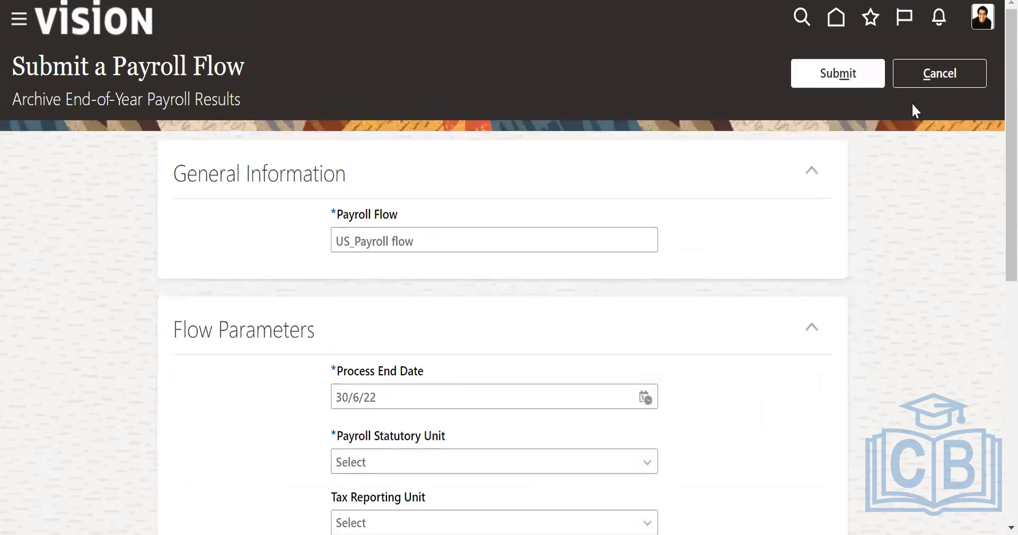
{"action": "left_click", "coordinate": [928, 72]}
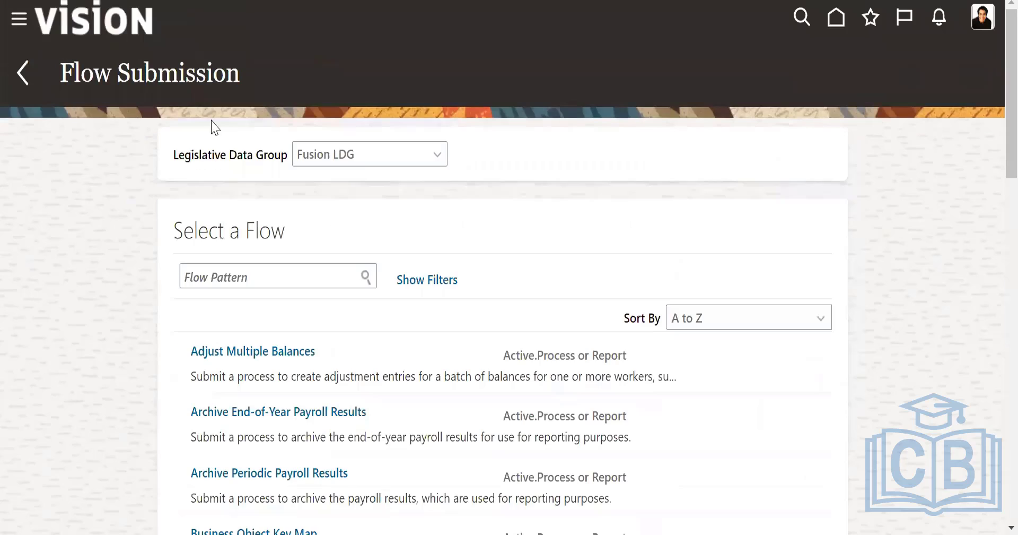
{"action": "left_click", "coordinate": [24, 74]}
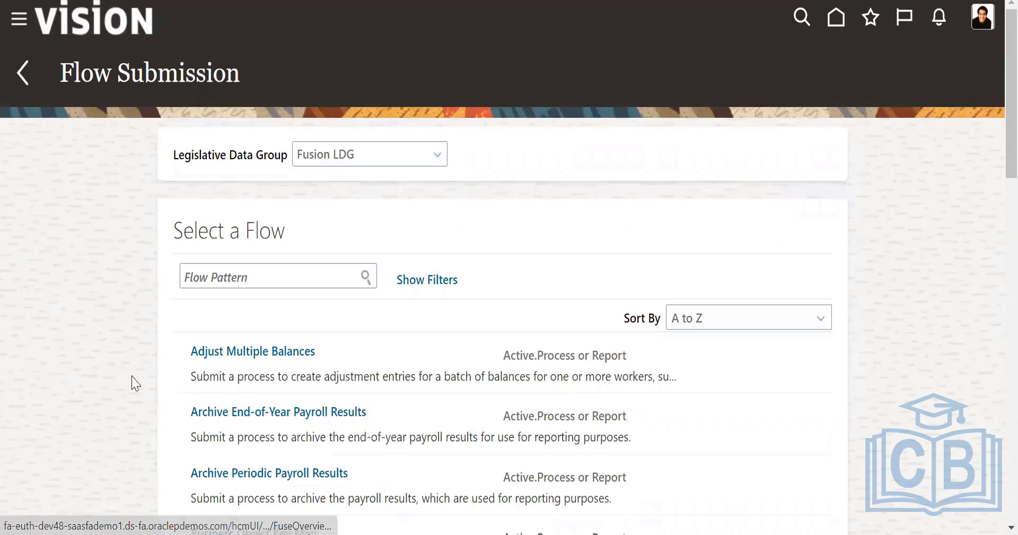
- Switch to PowerPoint and look over the Organization Payment Methods, Fast Formulas and Example slides
{"action": "key", "text": "alt+Tab"}
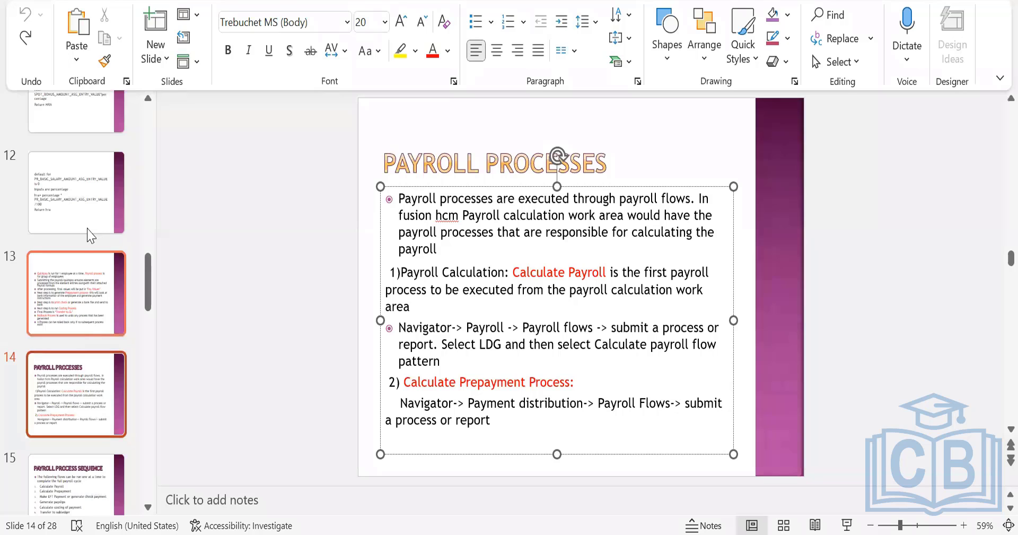
{"action": "scroll", "coordinate": [82, 221], "scroll_direction": "up", "scroll_amount": 1}
{"action": "scroll", "coordinate": [80, 206], "scroll_direction": "up", "scroll_amount": 1}
{"action": "left_click", "coordinate": [80, 208]}
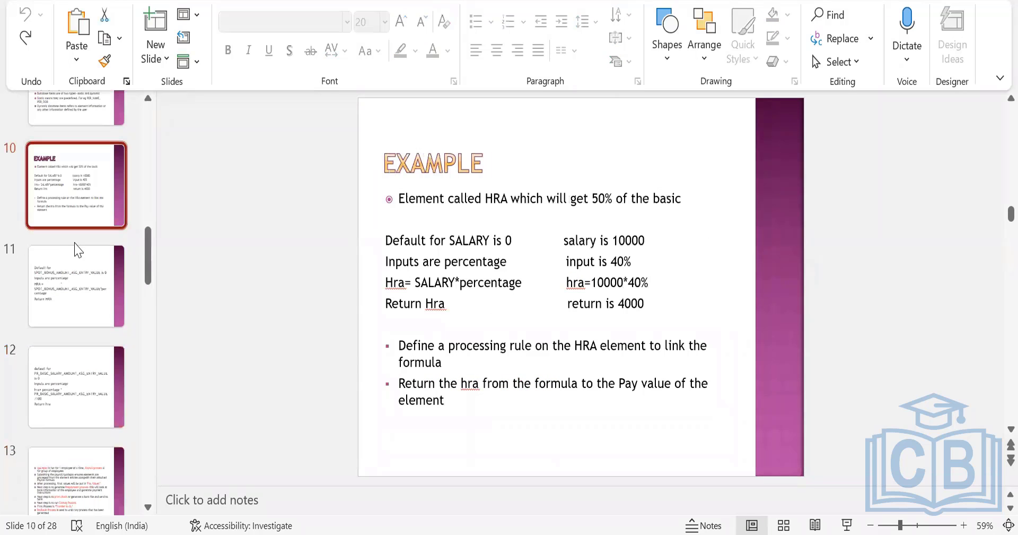
{"action": "scroll", "coordinate": [82, 270], "scroll_direction": "up", "scroll_amount": 2}
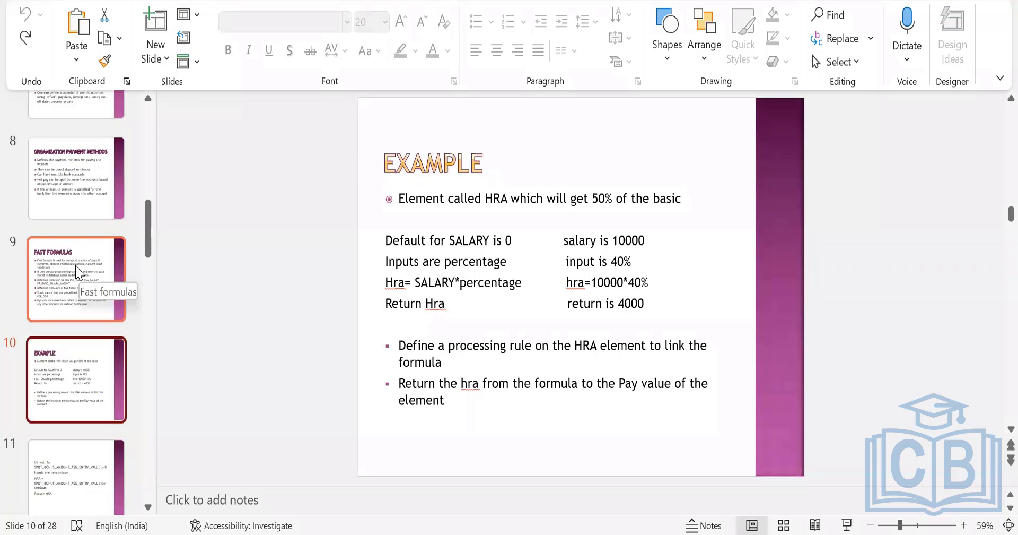
{"action": "left_click", "coordinate": [93, 209]}
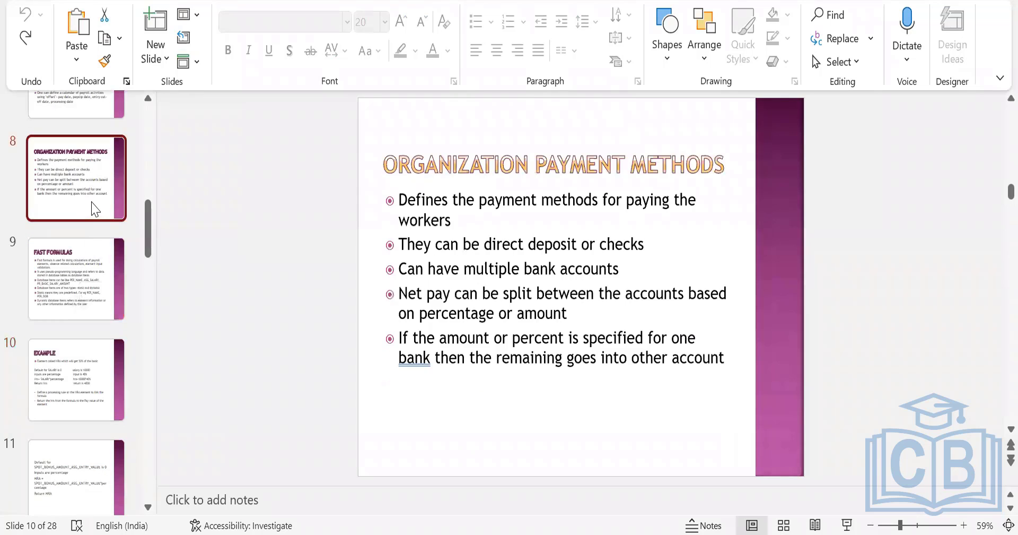
{"action": "left_click", "coordinate": [88, 284]}
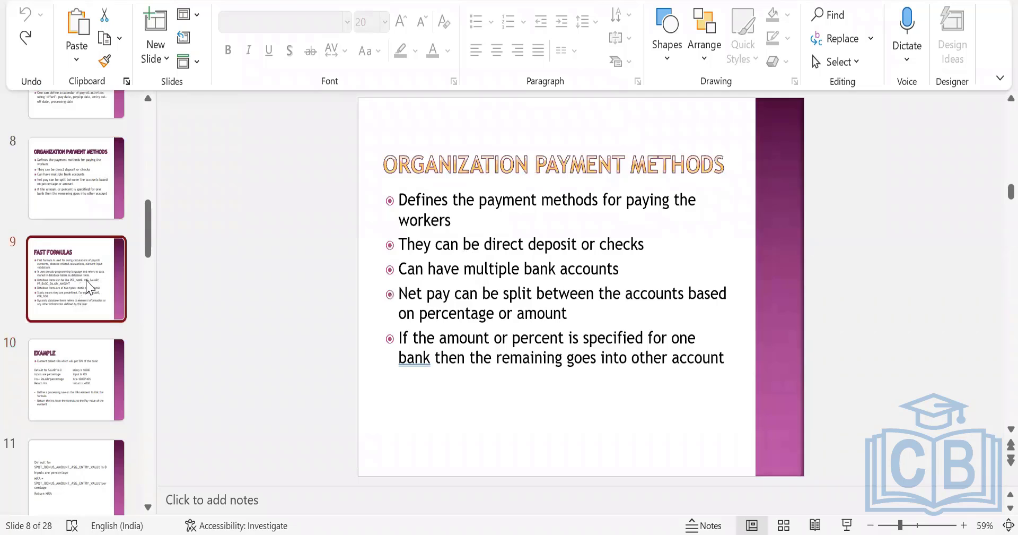
{"action": "left_click", "coordinate": [105, 368]}
{"action": "scroll", "coordinate": [103, 366], "scroll_direction": "down", "scroll_amount": 3}
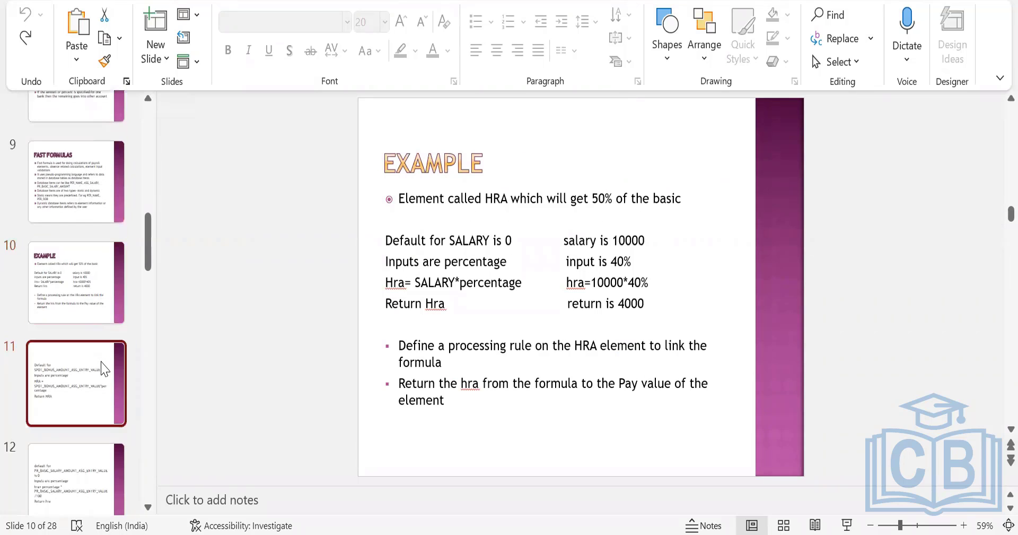